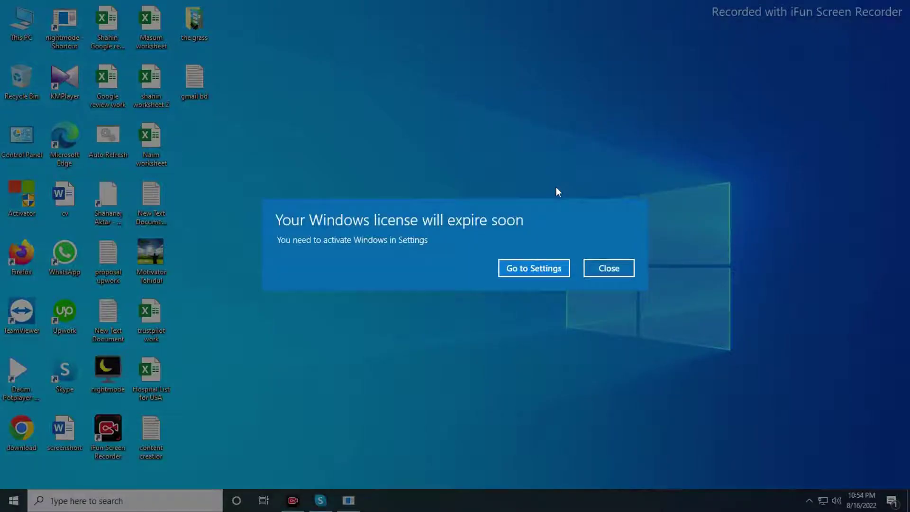
# Dismiss the Windows license expiry notice and refresh the desktop three times
pyautogui.click(609, 268)
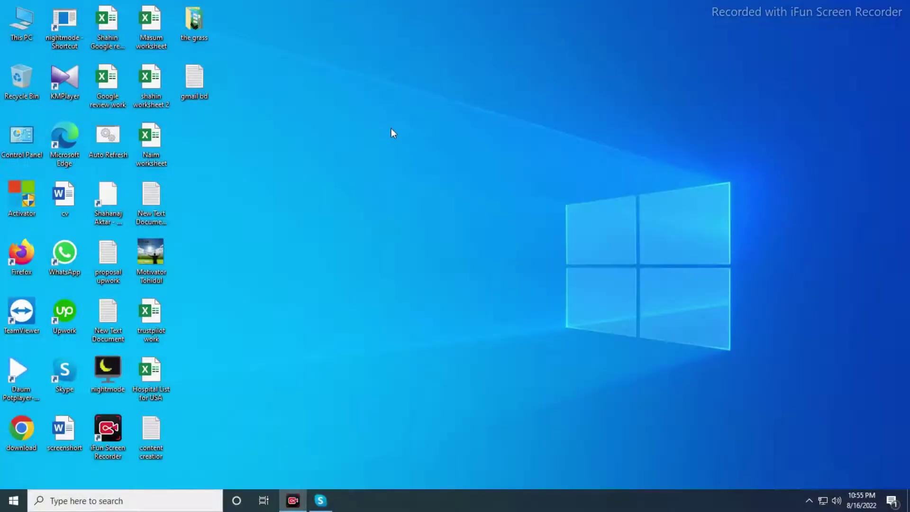
pyautogui.rightClick(390, 122)
pyautogui.click(422, 160)
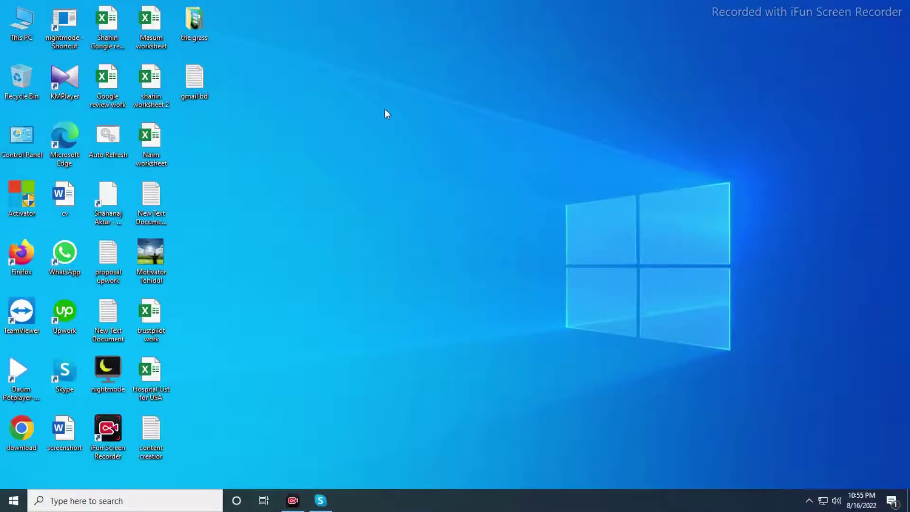
pyautogui.rightClick(386, 106)
pyautogui.click(412, 140)
pyautogui.rightClick(399, 106)
pyautogui.click(429, 140)
# Replace the Run dialog's entry with the command "tree" and execute it
pyautogui.press('super+r')
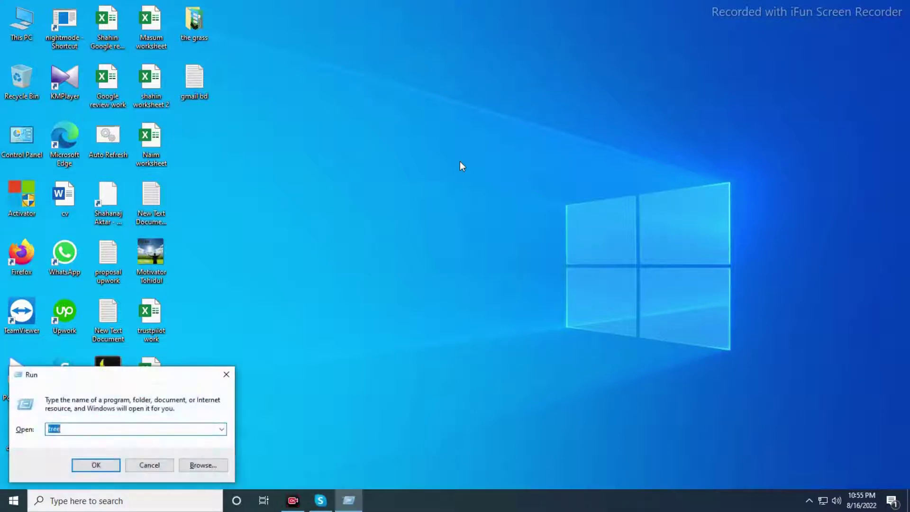
pyautogui.click(85, 430)
pyautogui.moveTo(65, 430); pyautogui.dragTo(50, 430)
pyautogui.press('BackSpace')
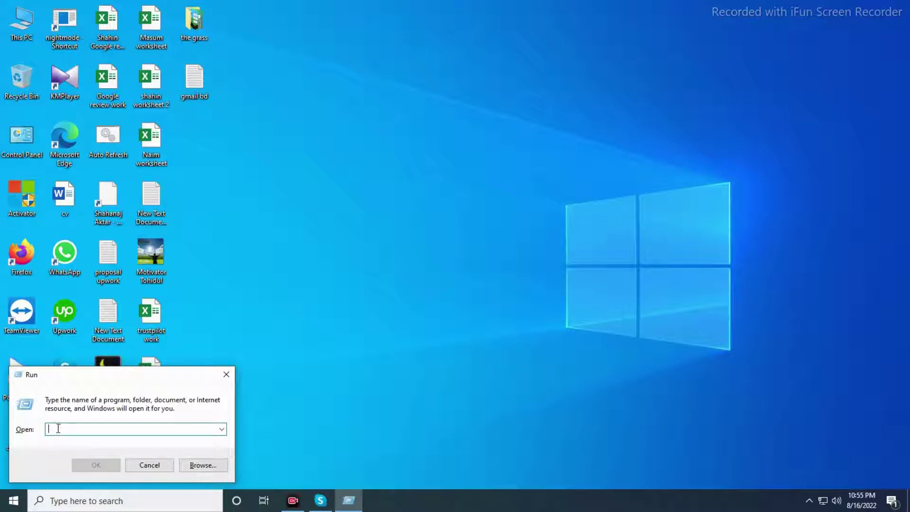
pyautogui.write('tree')
pyautogui.click(94, 467)
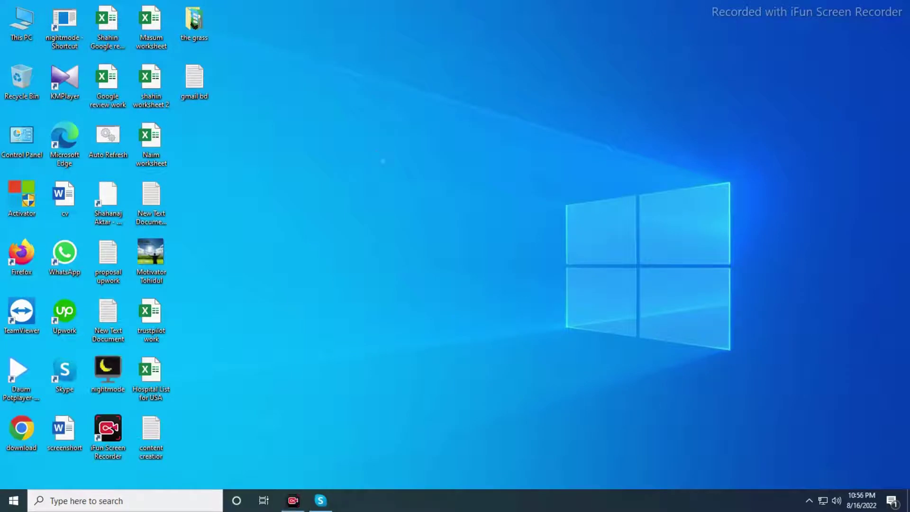
# Refresh the desktop seven times in a row
pyautogui.rightClick(372, 130)
pyautogui.click(379, 163)
pyautogui.rightClick(359, 60)
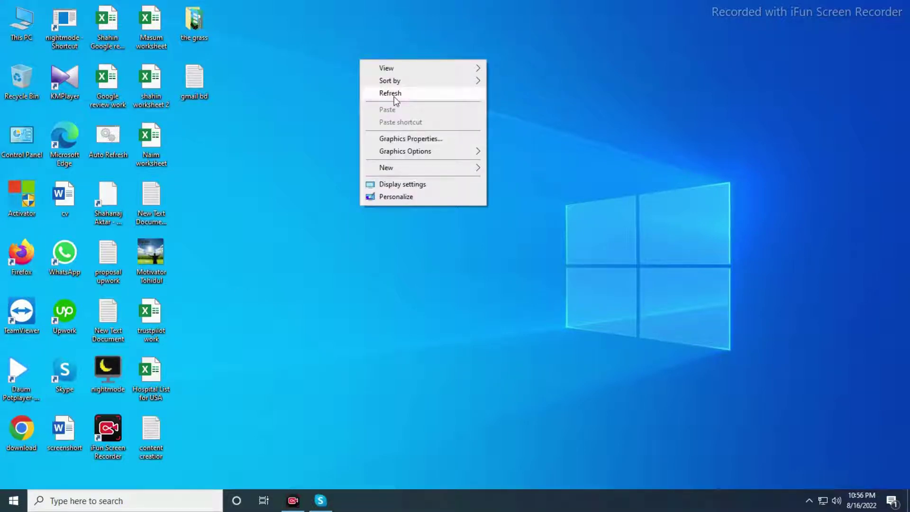
pyautogui.click(394, 95)
pyautogui.rightClick(370, 78)
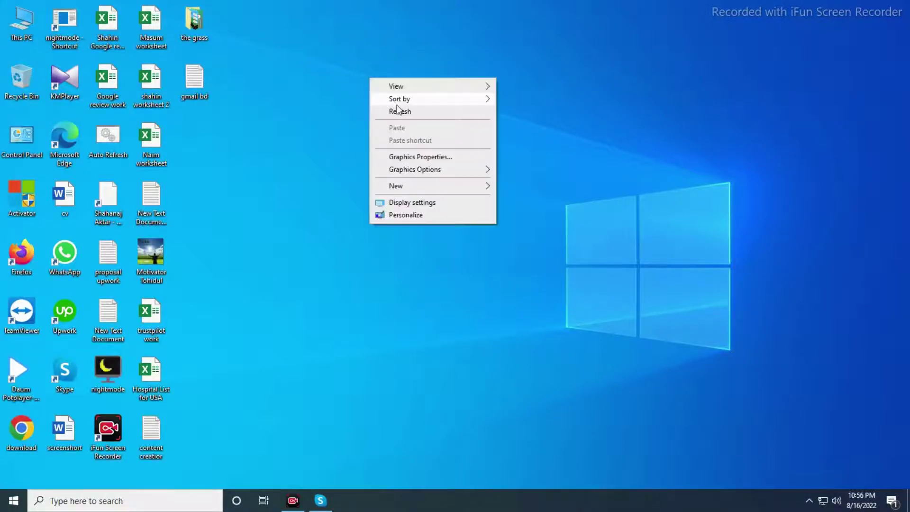
pyautogui.click(398, 110)
pyautogui.rightClick(375, 78)
pyautogui.click(399, 110)
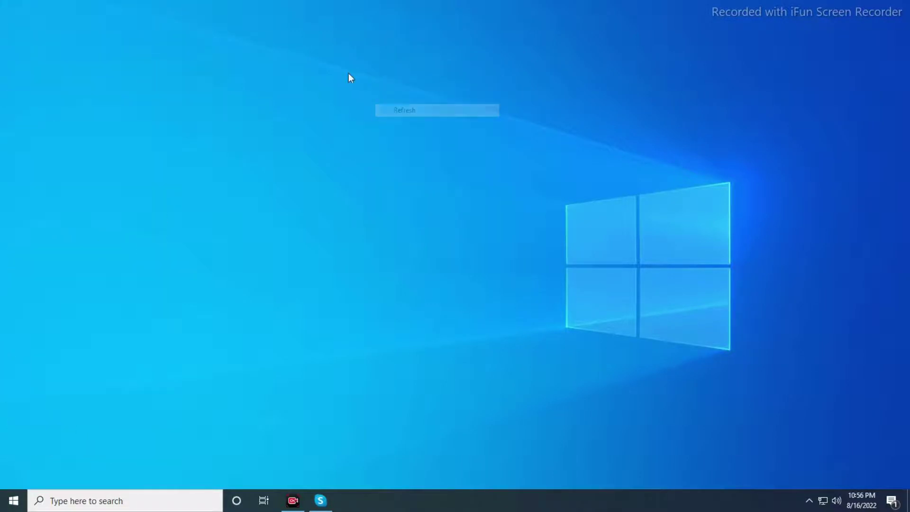
pyautogui.rightClick(349, 74)
pyautogui.click(368, 106)
pyautogui.rightClick(341, 70)
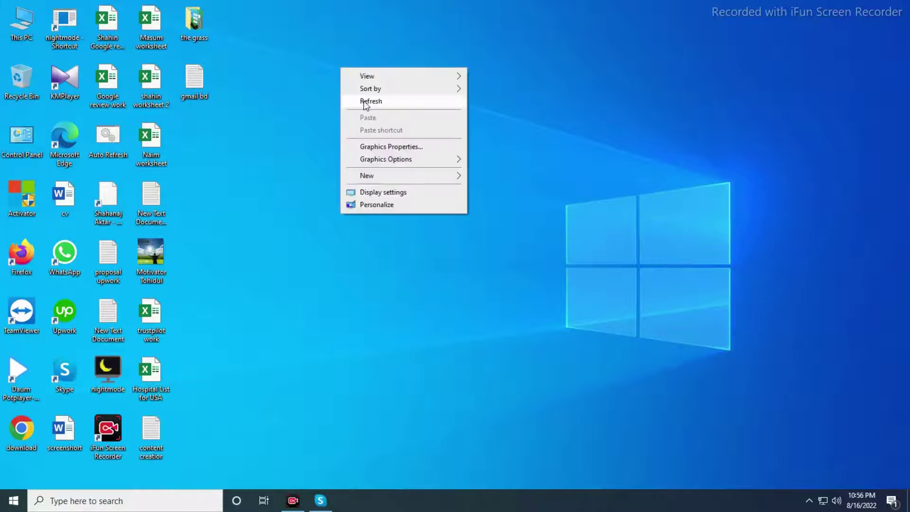
pyautogui.click(365, 103)
pyautogui.rightClick(340, 78)
pyautogui.click(366, 109)
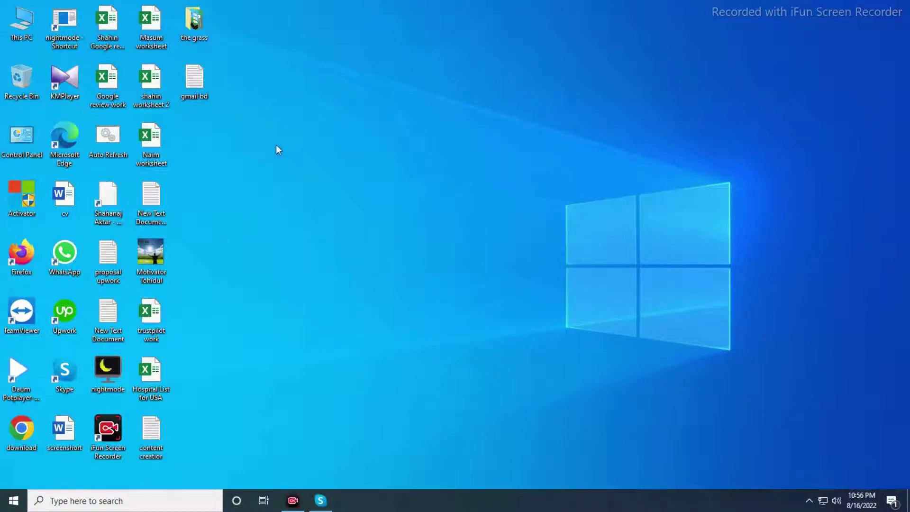
# Launch and stop the Auto Refresh script on the desktop, and refresh the desktop manually three times
pyautogui.doubleClick(108, 138)
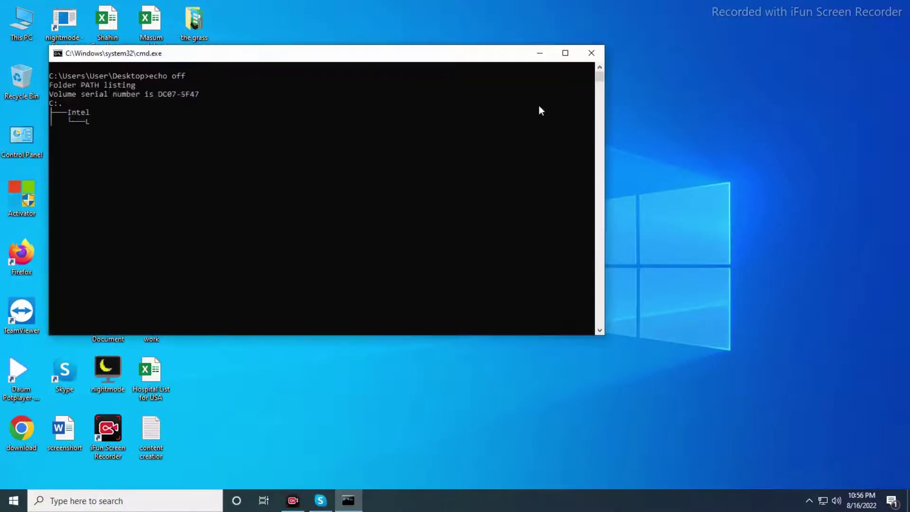
pyautogui.click(596, 55)
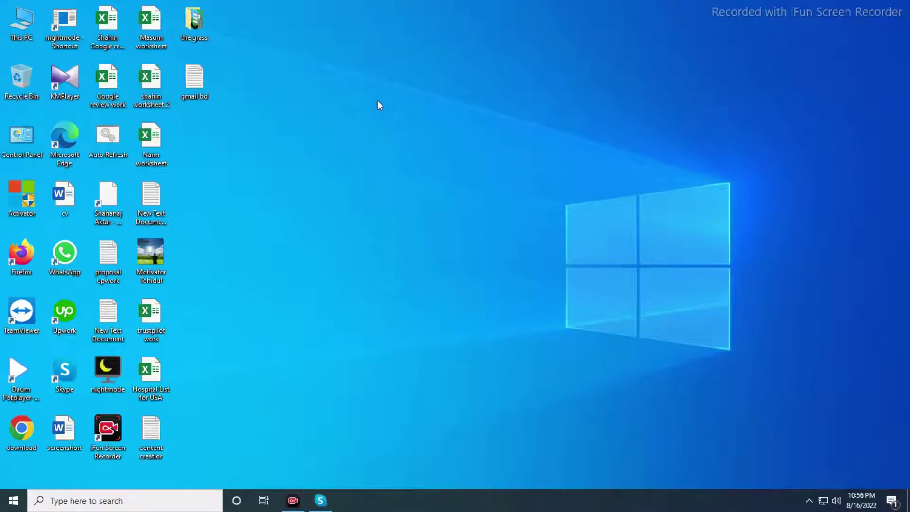
pyautogui.rightClick(373, 83)
pyautogui.click(402, 118)
pyautogui.rightClick(347, 89)
pyautogui.click(383, 122)
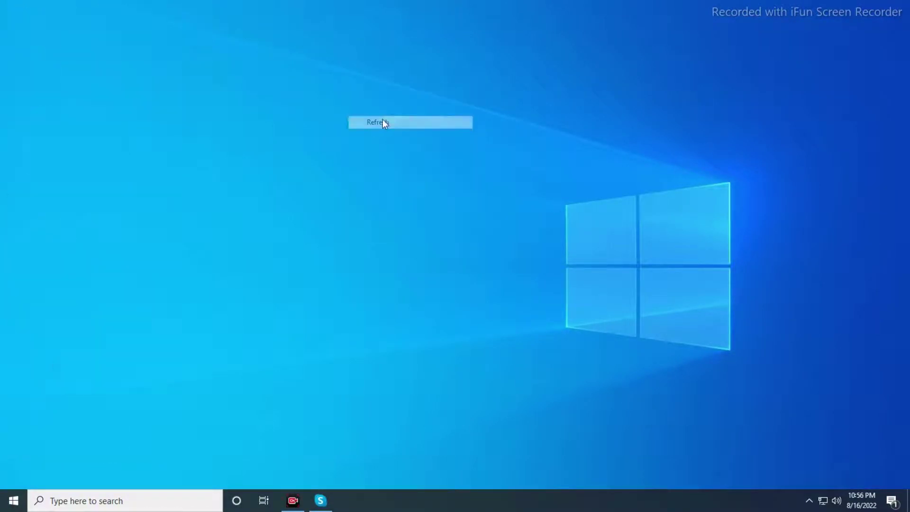
pyautogui.rightClick(356, 72)
pyautogui.click(386, 105)
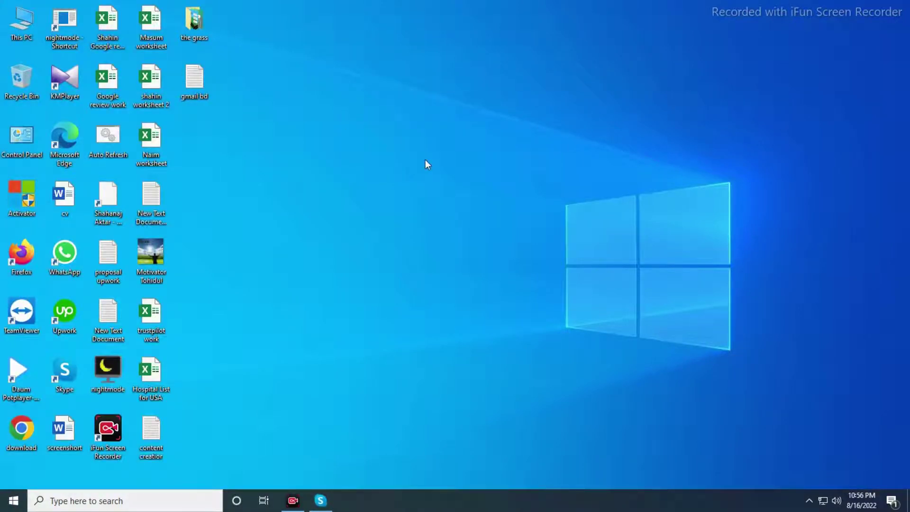
# Open the Windows Temp folder by running the previously used command "temp"
pyautogui.press('super+r')
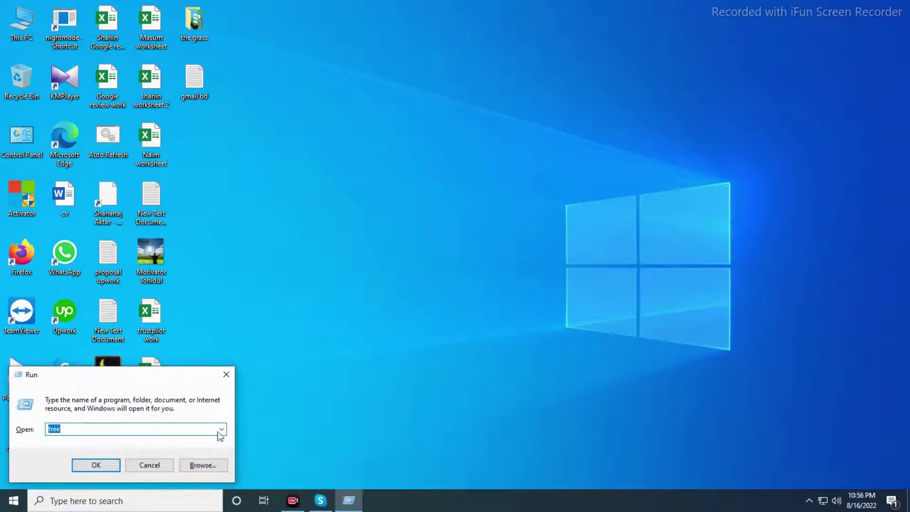
pyautogui.click(154, 429)
pyautogui.click(221, 429)
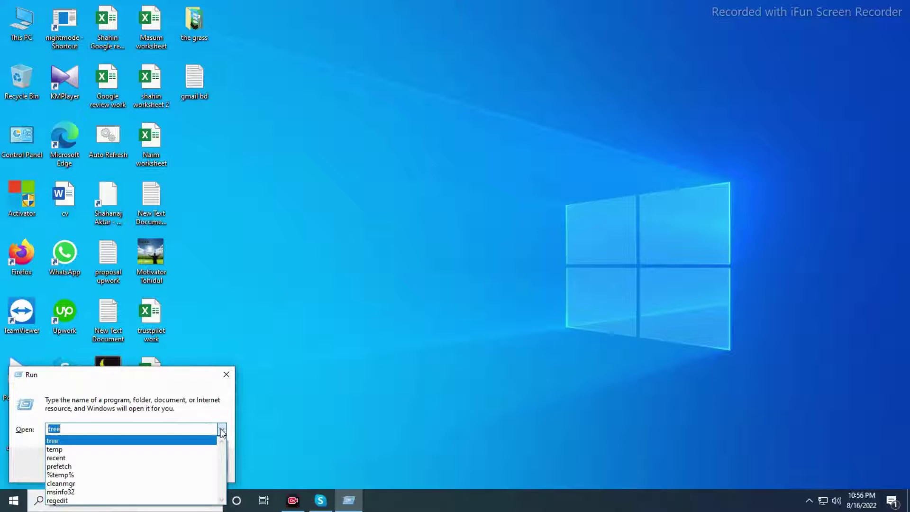
pyautogui.click(116, 453)
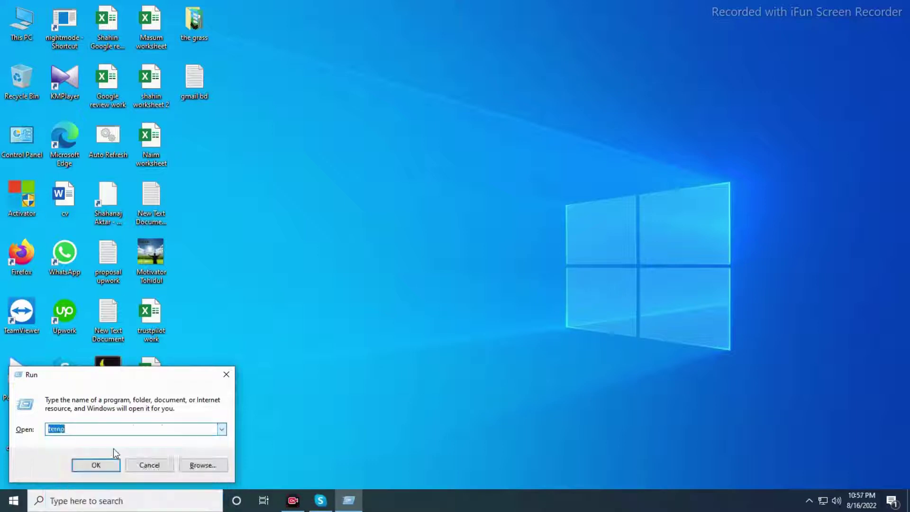
pyautogui.click(86, 431)
pyautogui.click(97, 466)
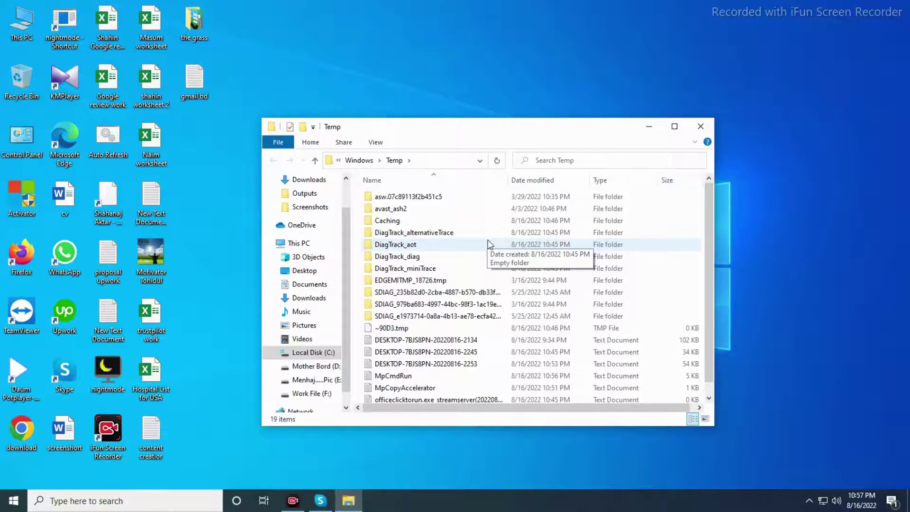
# Permanently delete all items in the Temp folder with administrator permission, abandon deleting the files in use and close the folder
pyautogui.hotkey('ctrl', 'a')
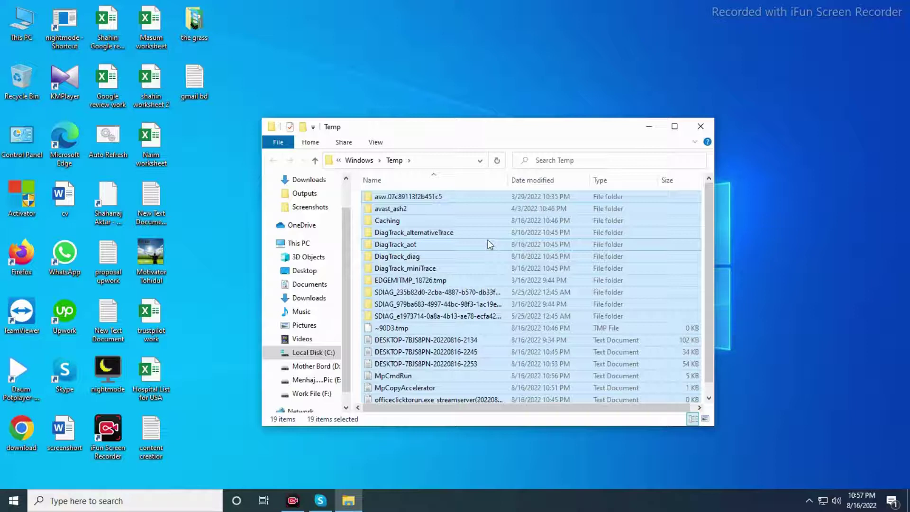
pyautogui.hotkey('shift', 'Delete')
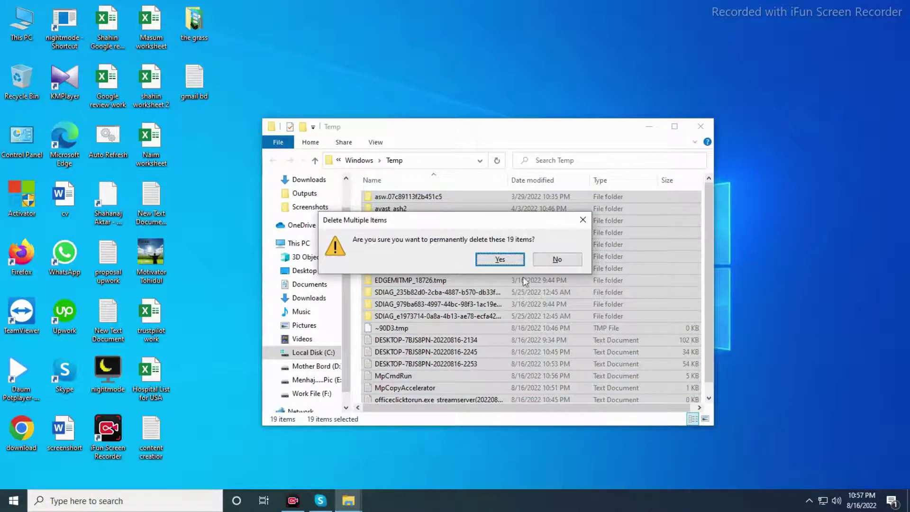
pyautogui.click(508, 261)
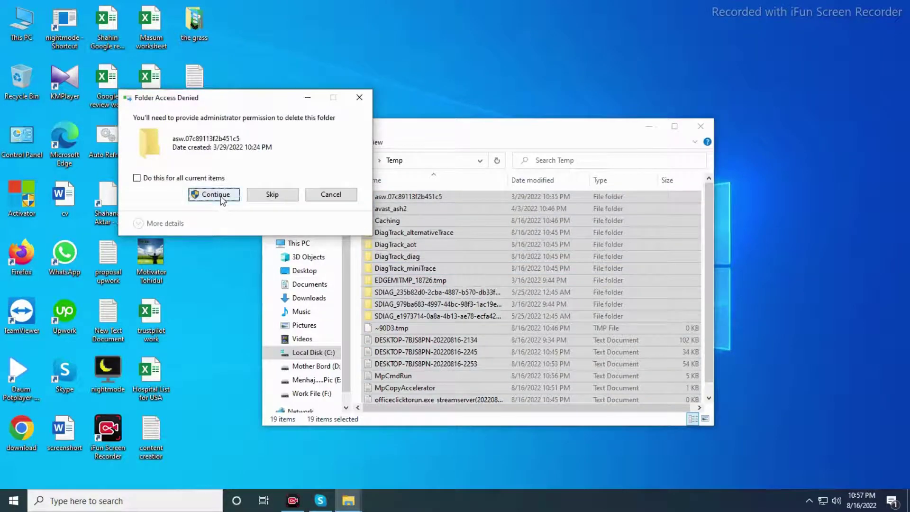
pyautogui.click(213, 195)
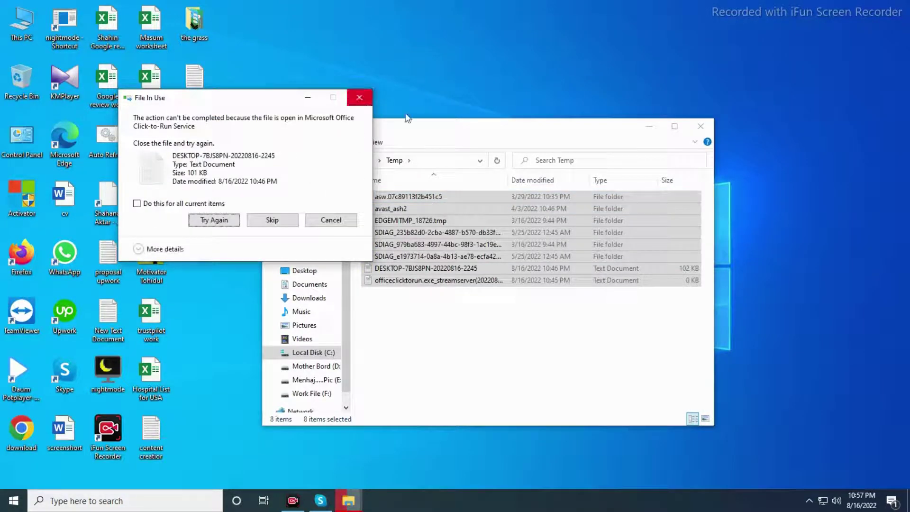
pyautogui.click(359, 100)
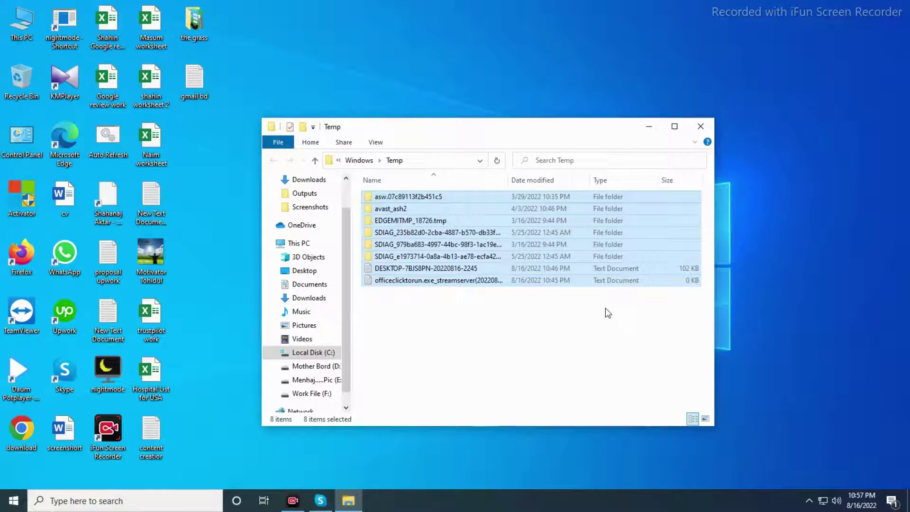
pyautogui.click(701, 127)
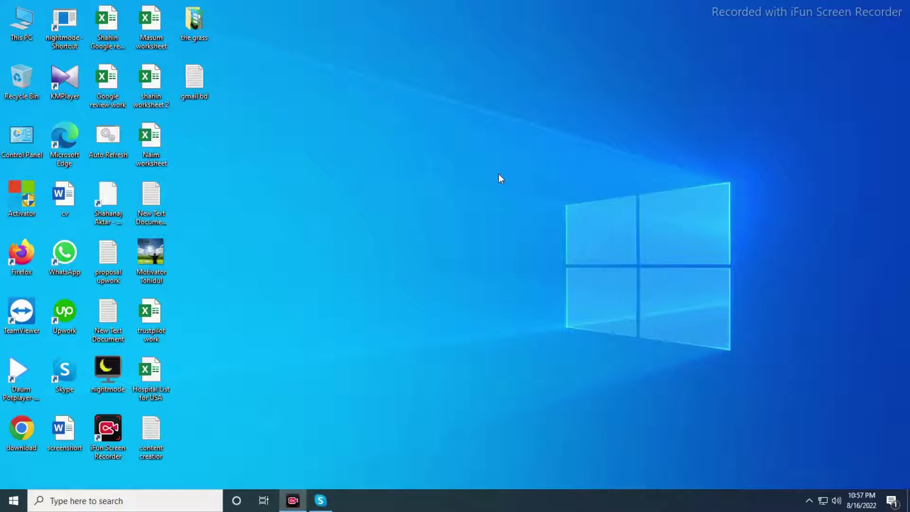
# Check the Recent folder by running the command "recent", close it and refresh the desktop
pyautogui.press('super+r')
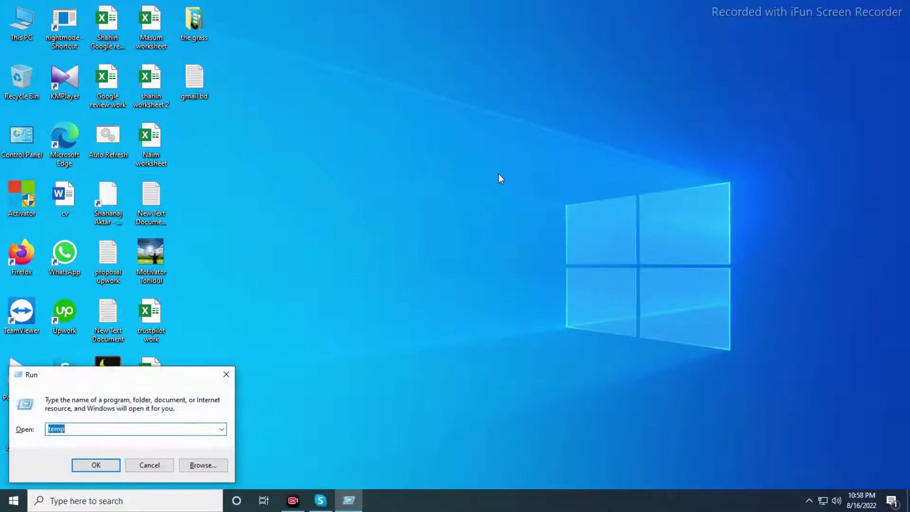
pyautogui.click(221, 429)
pyautogui.click(102, 458)
pyautogui.click(85, 430)
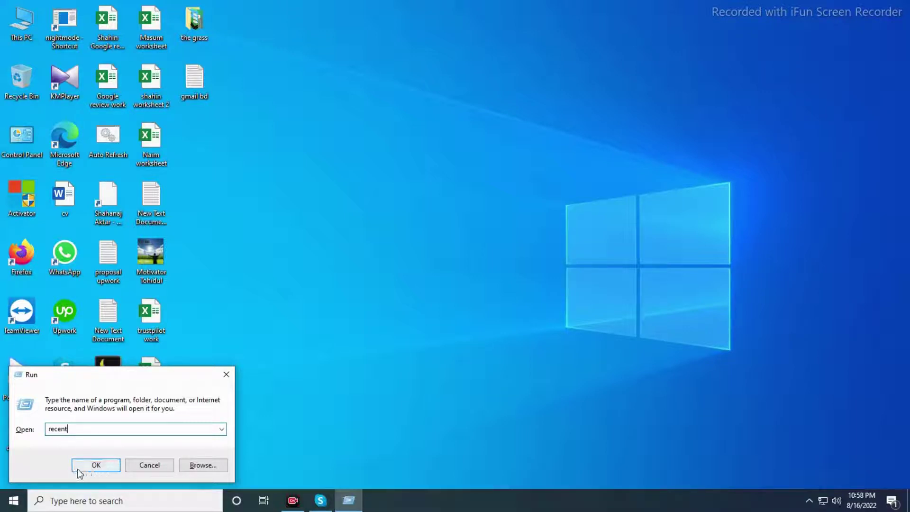
pyautogui.click(94, 467)
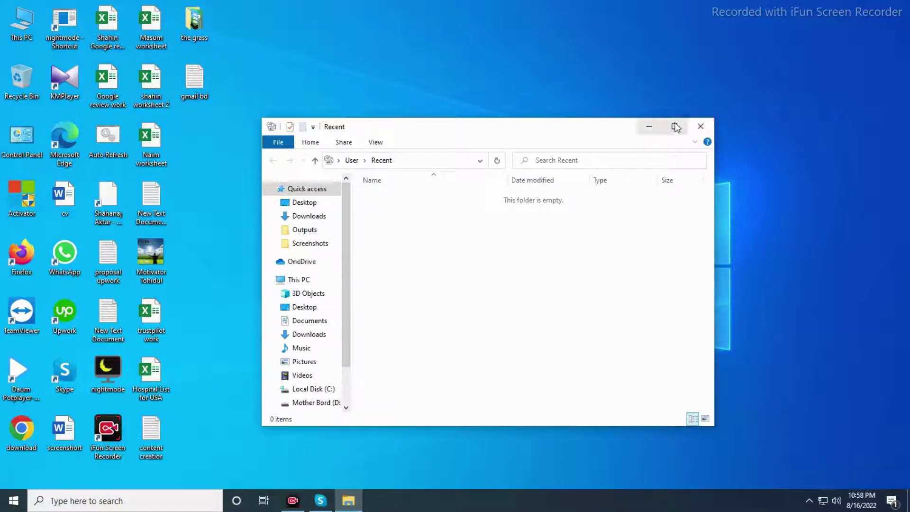
pyautogui.click(695, 130)
pyautogui.rightClick(349, 87)
pyautogui.click(381, 125)
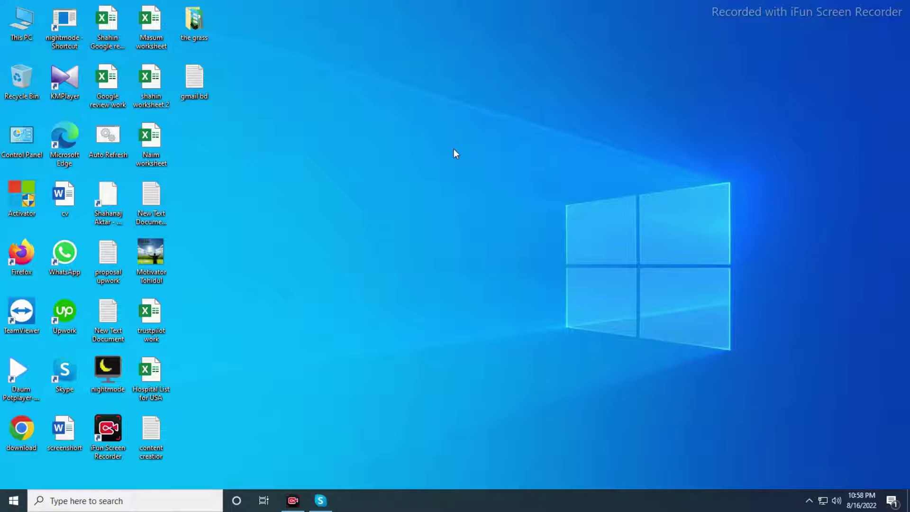
# Try to open the Prefetch folder by running "prefetch", declining permanent access to it
pyautogui.press('super+r')
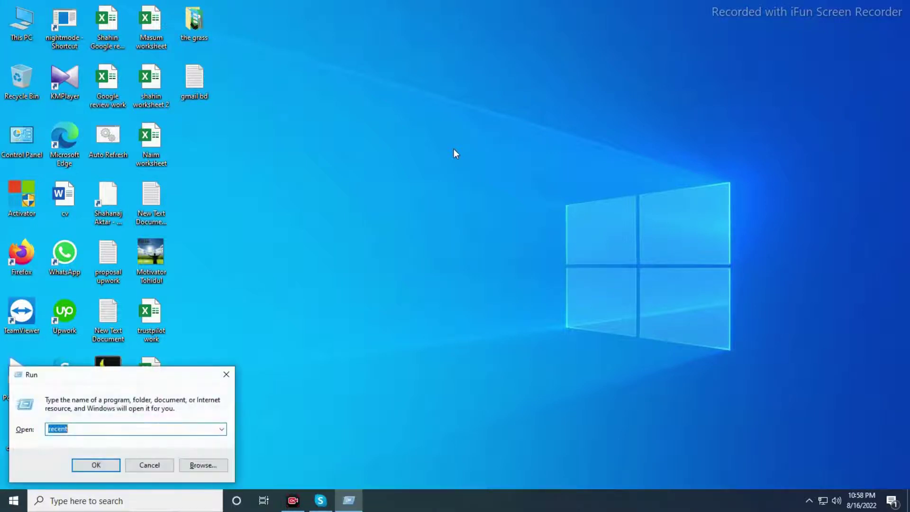
pyautogui.click(221, 429)
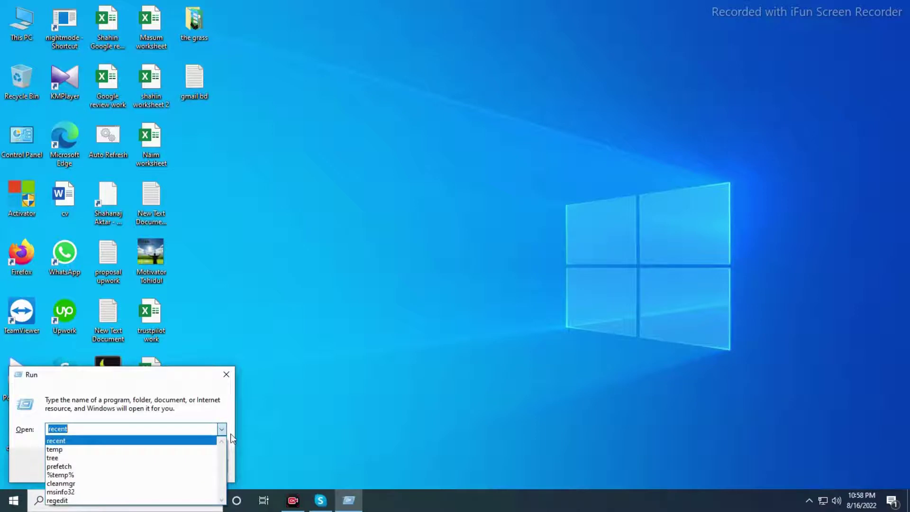
pyautogui.click(131, 466)
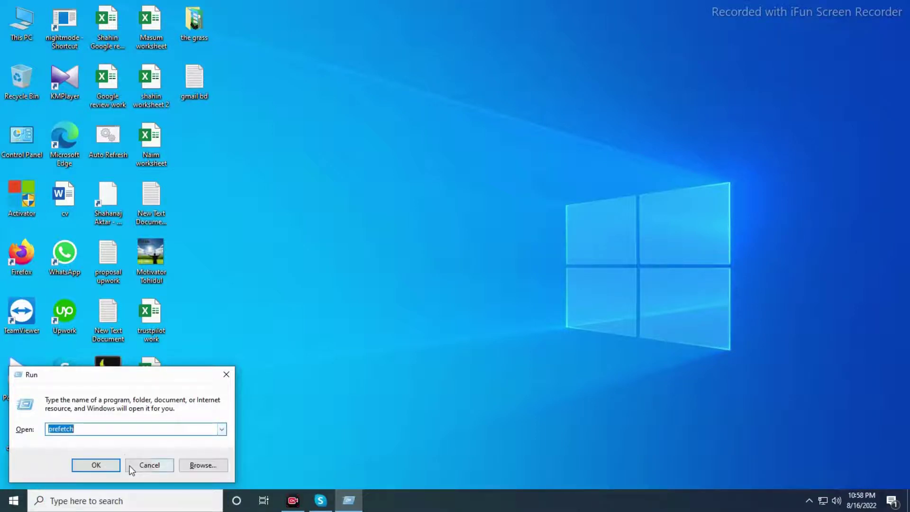
pyautogui.click(96, 431)
pyautogui.click(95, 465)
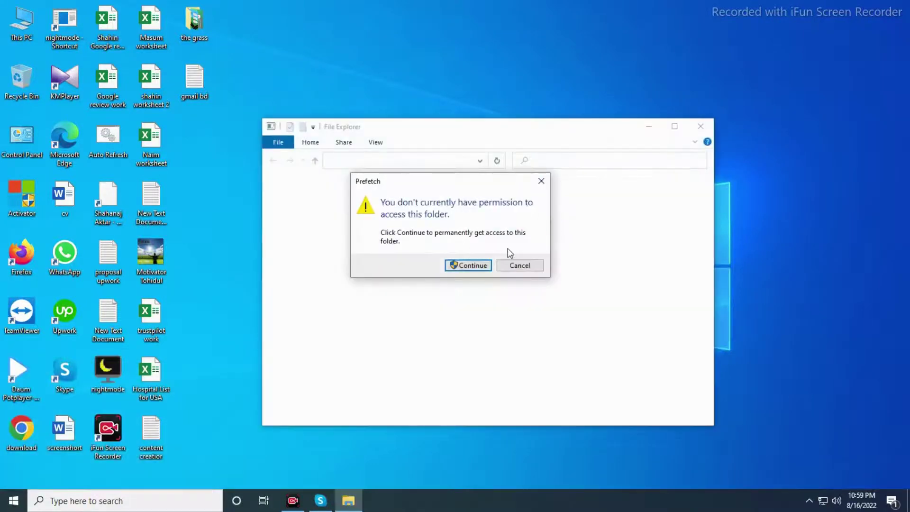
pyautogui.click(531, 266)
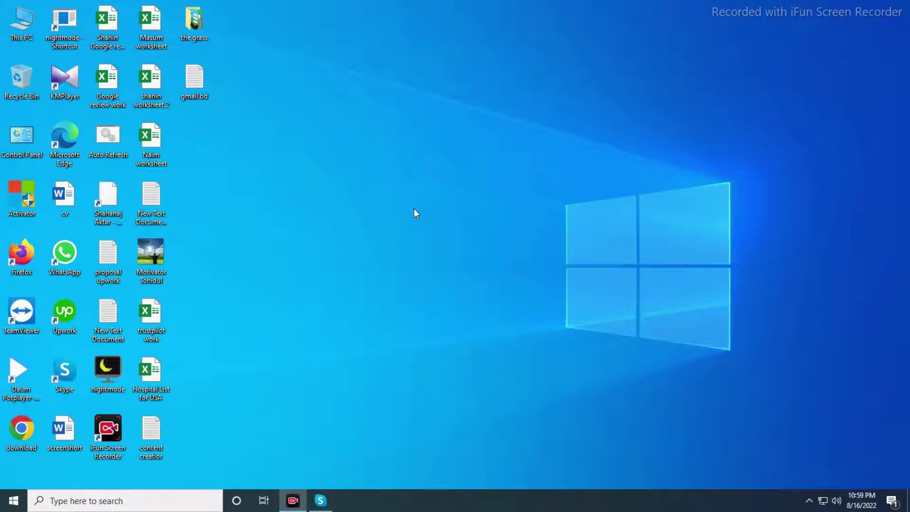
# Open the user's local Temp folder by running the previously used command "%temp%"
pyautogui.press('super+r')
pyautogui.click(221, 429)
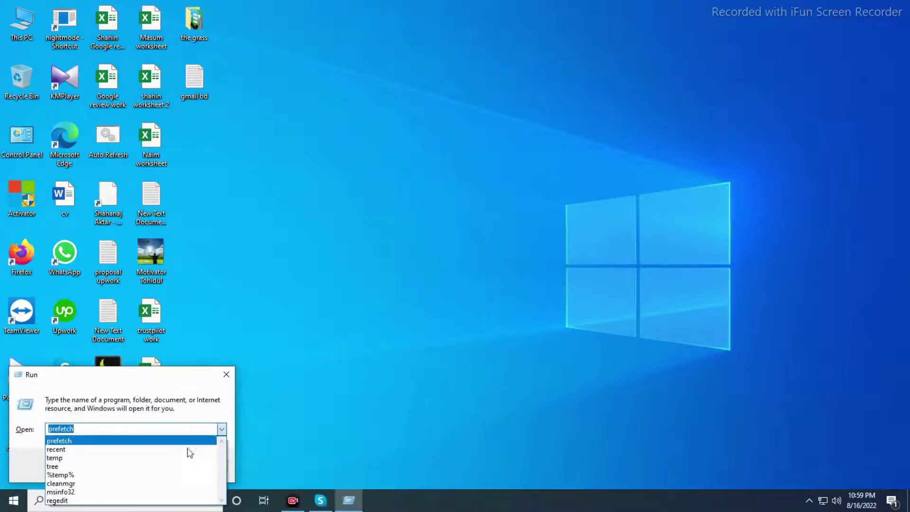
pyautogui.click(129, 480)
pyautogui.click(88, 433)
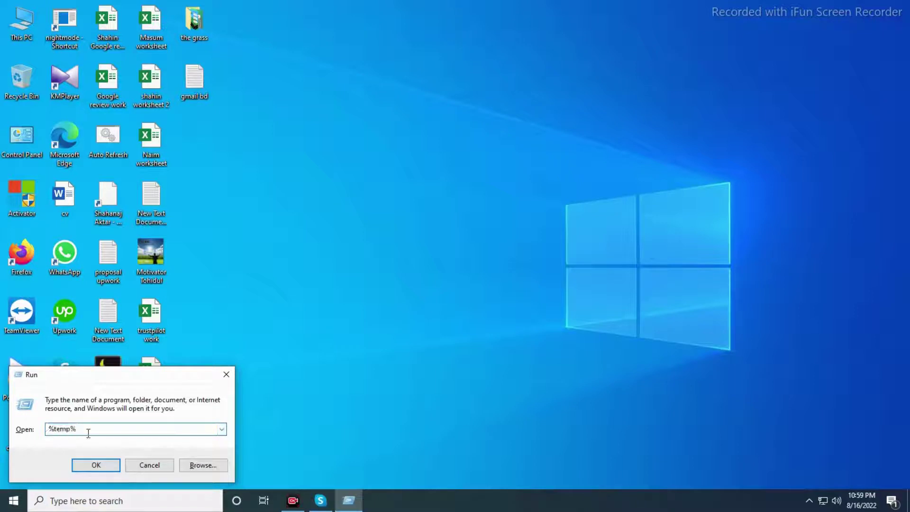
pyautogui.click(96, 467)
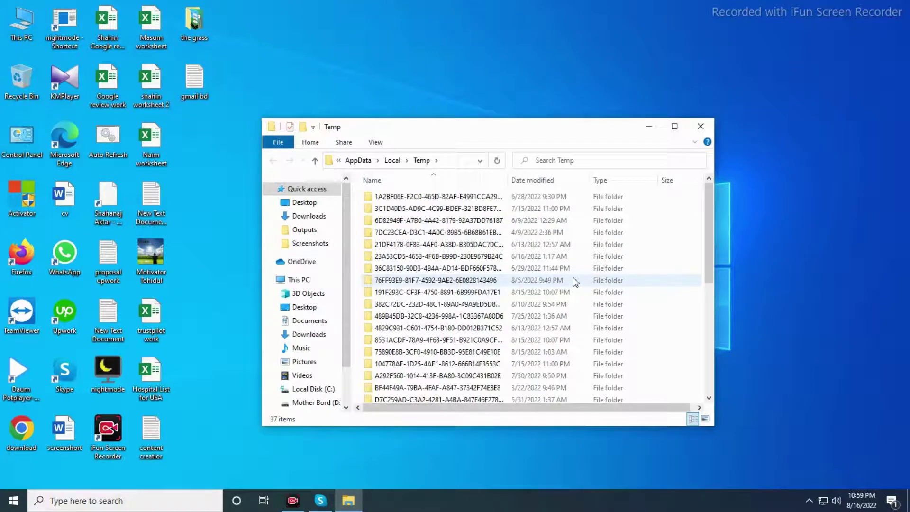
# Permanently delete all items in the local Temp folder with administrator permission, abandon the remaining deletion and close the folder
pyautogui.hotkey('ctrl', 'a')
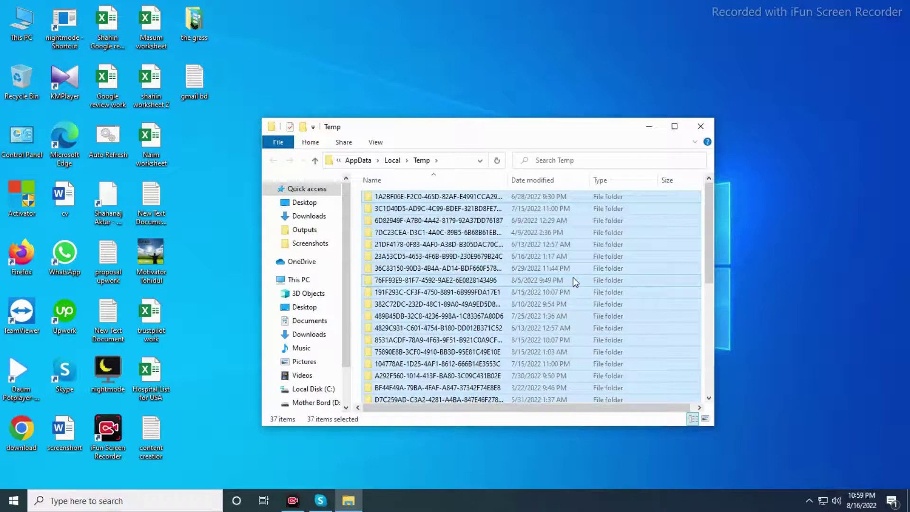
pyautogui.hotkey('shift', 'Delete')
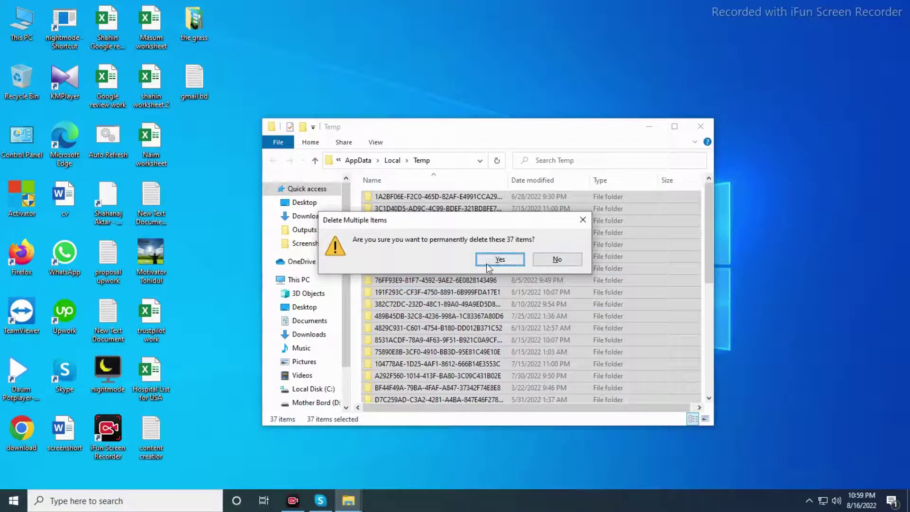
pyautogui.click(506, 264)
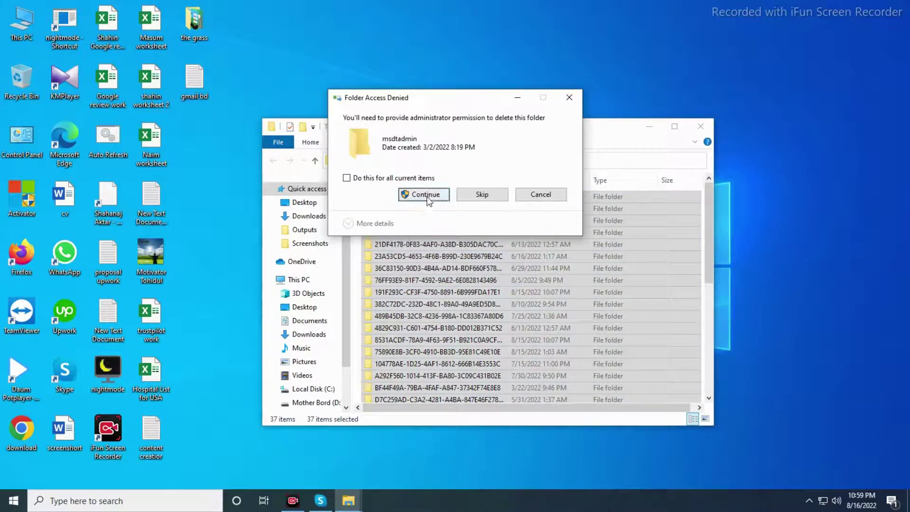
pyautogui.click(426, 196)
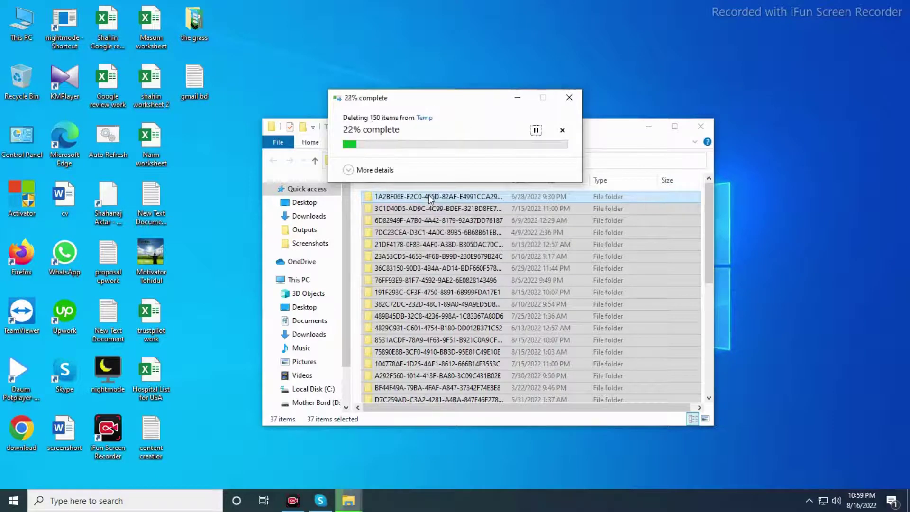
pyautogui.click(564, 103)
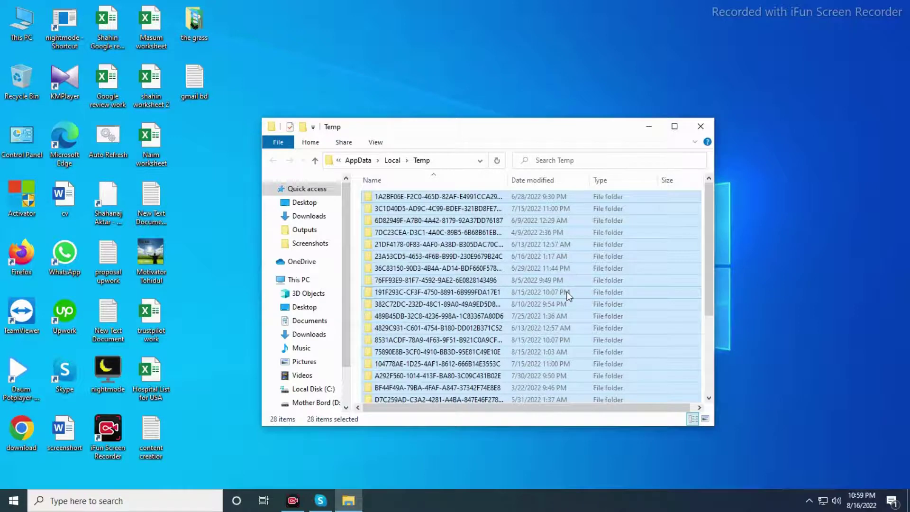
pyautogui.click(701, 128)
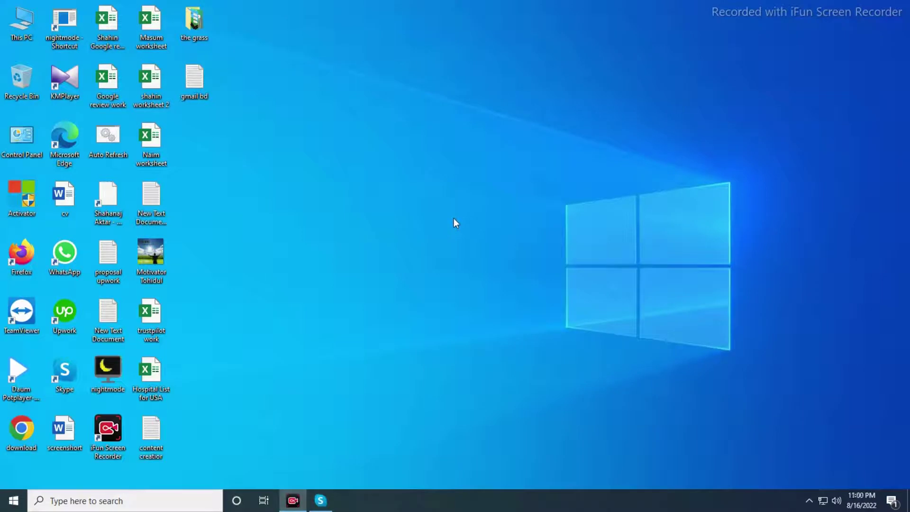
# Launch Disk Cleanup by running the previously used command "cleanmgr"
pyautogui.press('super+r')
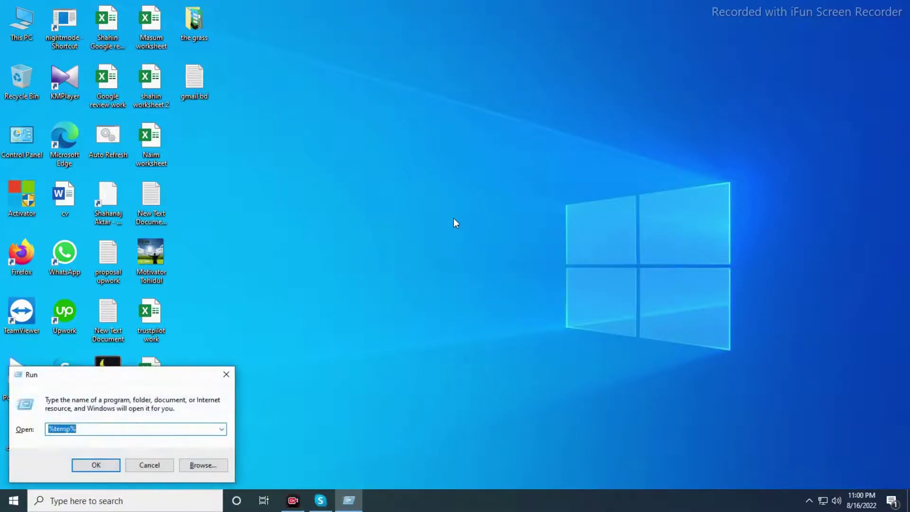
pyautogui.click(222, 430)
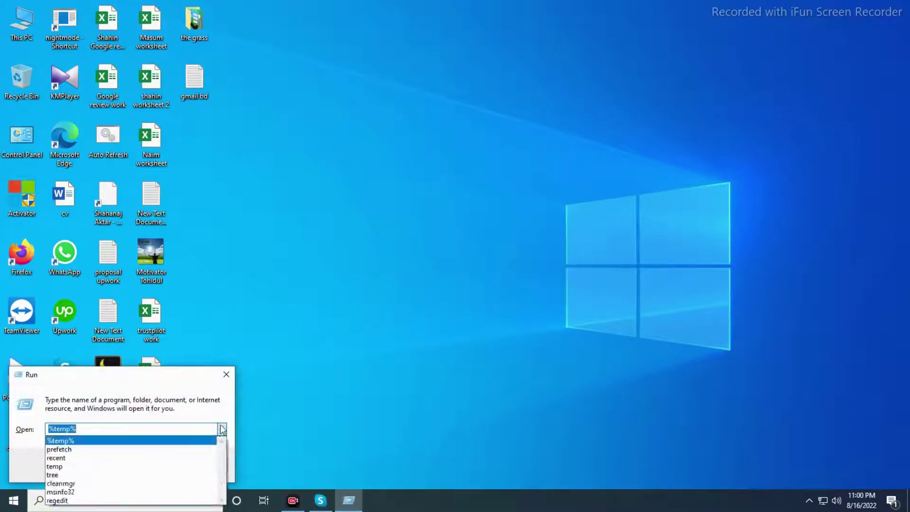
pyautogui.click(97, 484)
pyautogui.click(86, 430)
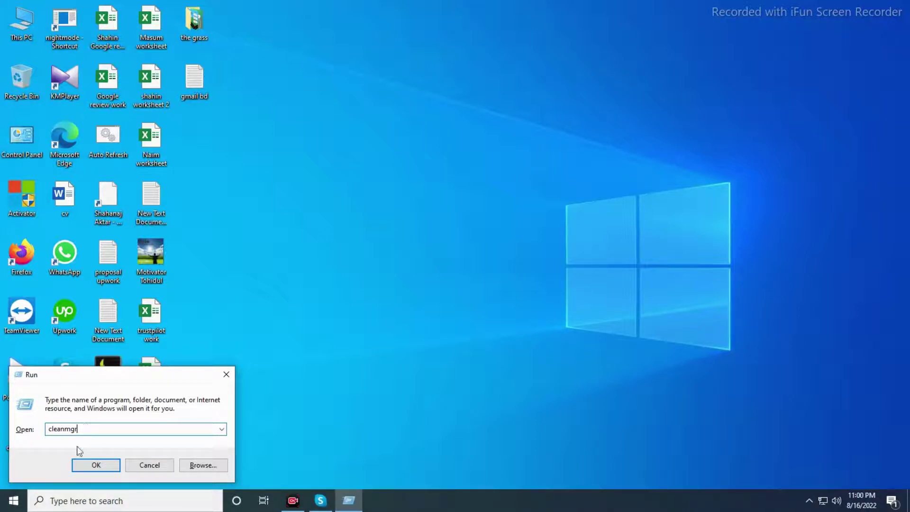
pyautogui.click(94, 467)
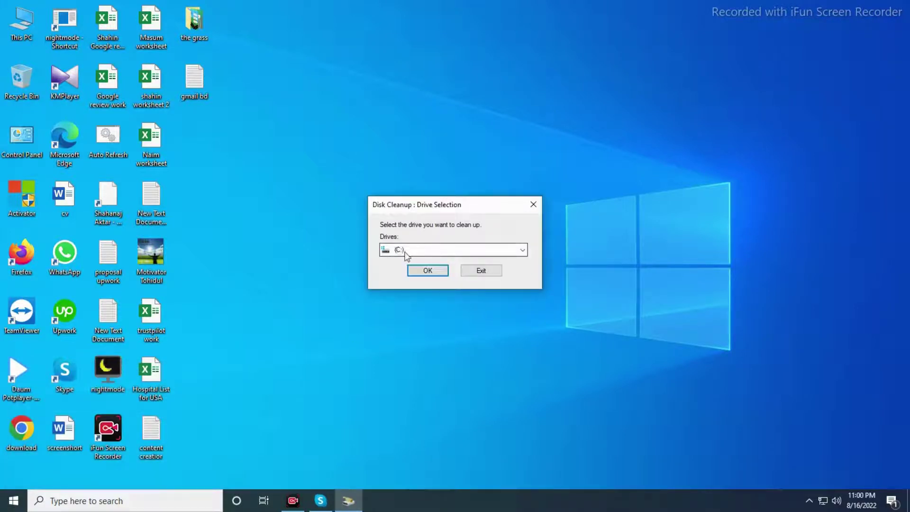
# Review the available drives and choose drive (C:) for Disk Cleanup
pyautogui.click(523, 254)
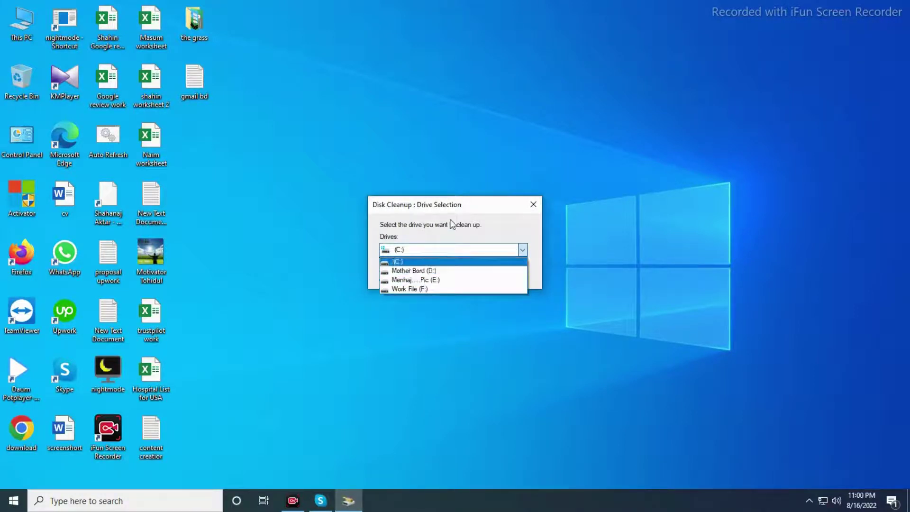
pyautogui.click(488, 219)
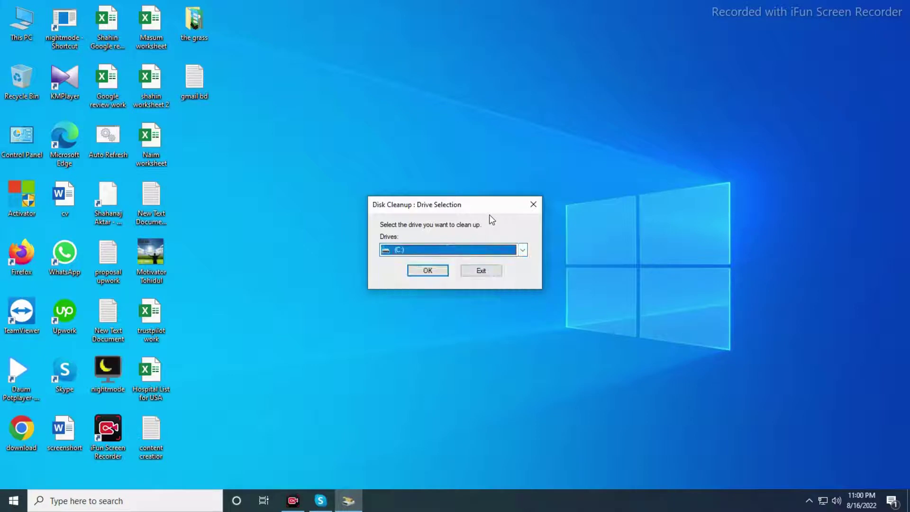
pyautogui.click(429, 273)
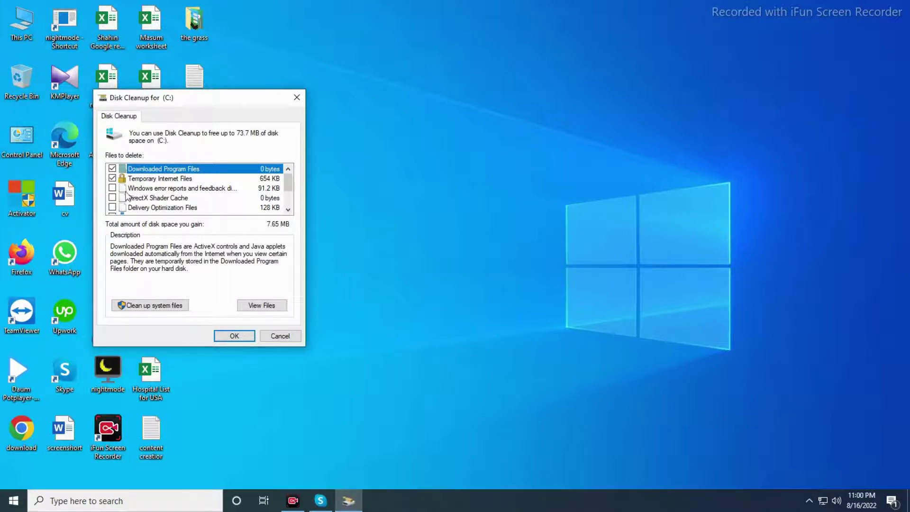
# Mark every Disk Cleanup category for deletion, including Temporary files, Windows error reports, DirectX Shader Cache and Recycle Bin, but leave Downloads unmarked
pyautogui.scroll(-2, 114, 192)
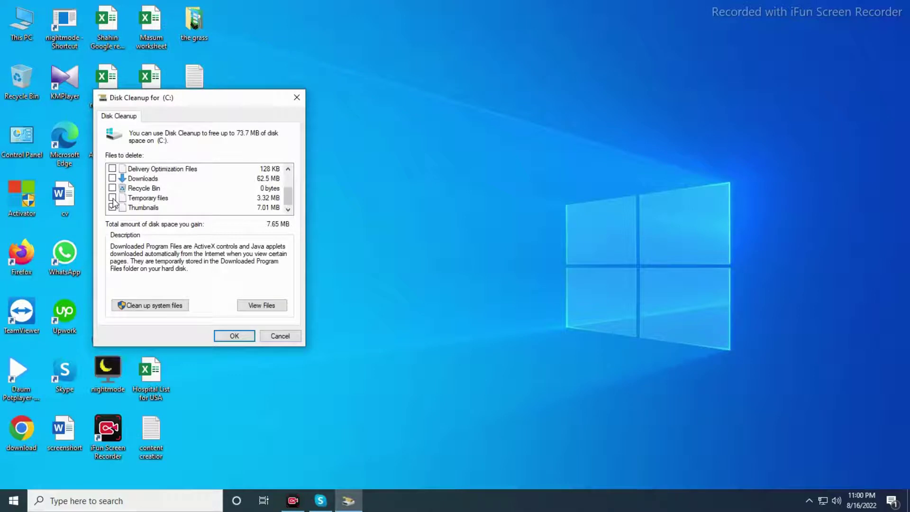
pyautogui.click(113, 198)
pyautogui.scroll(2, 113, 192)
pyautogui.click(112, 189)
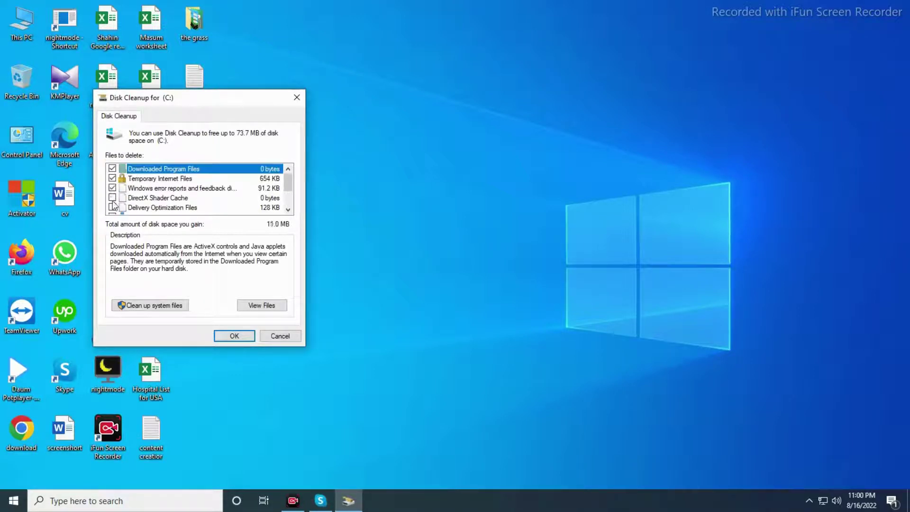
pyautogui.scroll(-2, 114, 208)
pyautogui.click(113, 169)
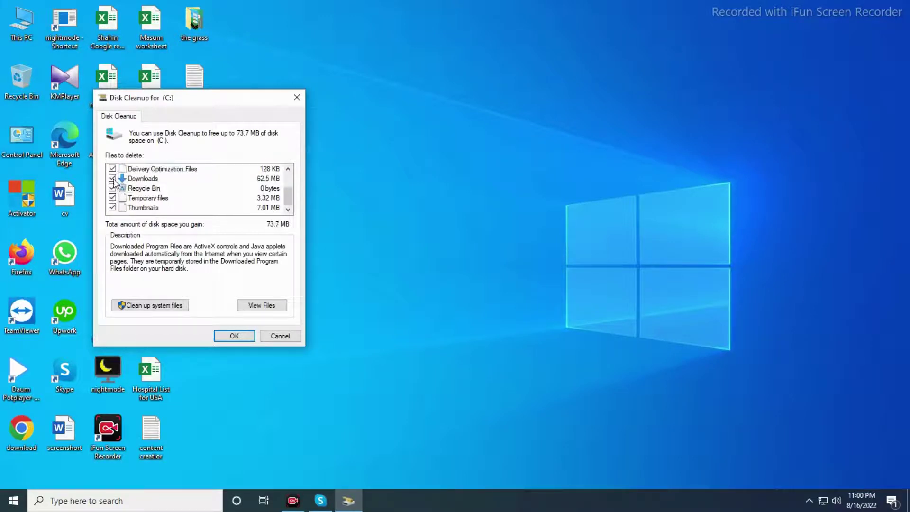
pyautogui.scroll(2, 185, 187)
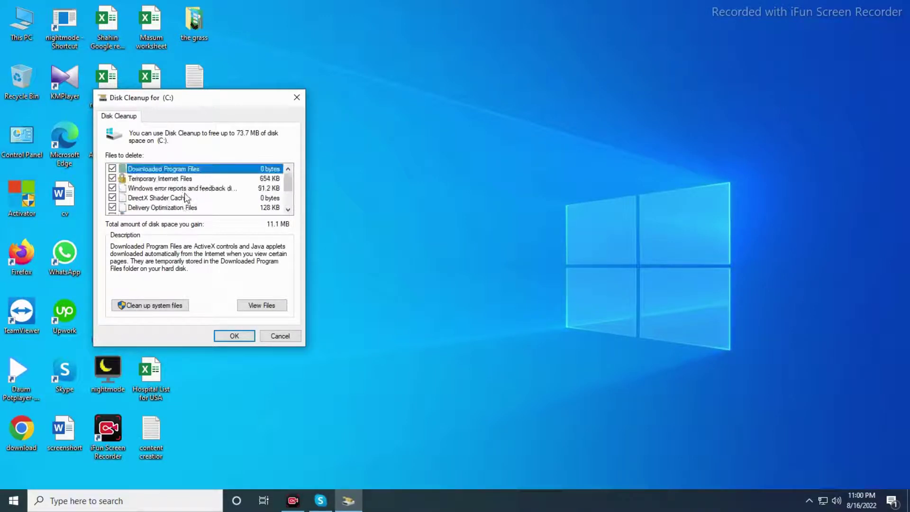
pyautogui.scroll(-2, 187, 198)
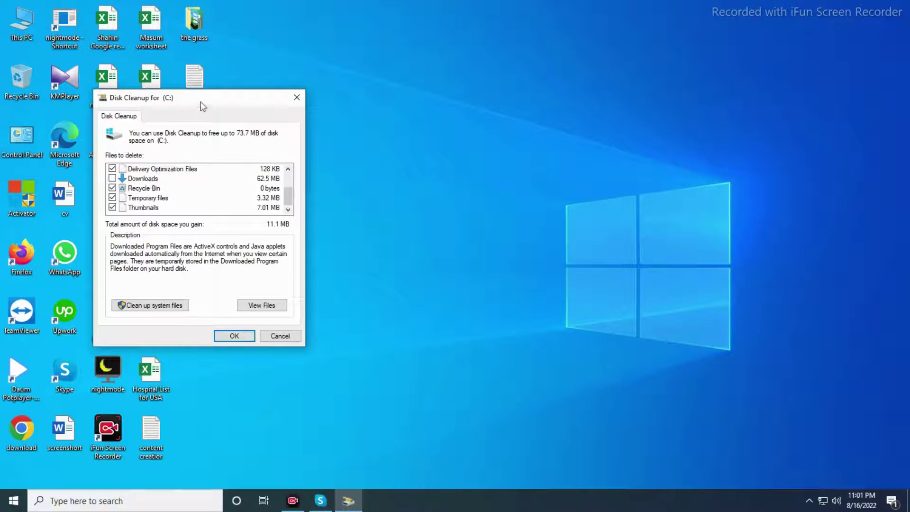
# Move the Disk Cleanup window clear of the desktop icons and permanently delete the marked files, keeping Downloads excluded
pyautogui.moveTo(201, 106); pyautogui.dragTo(402, 136)
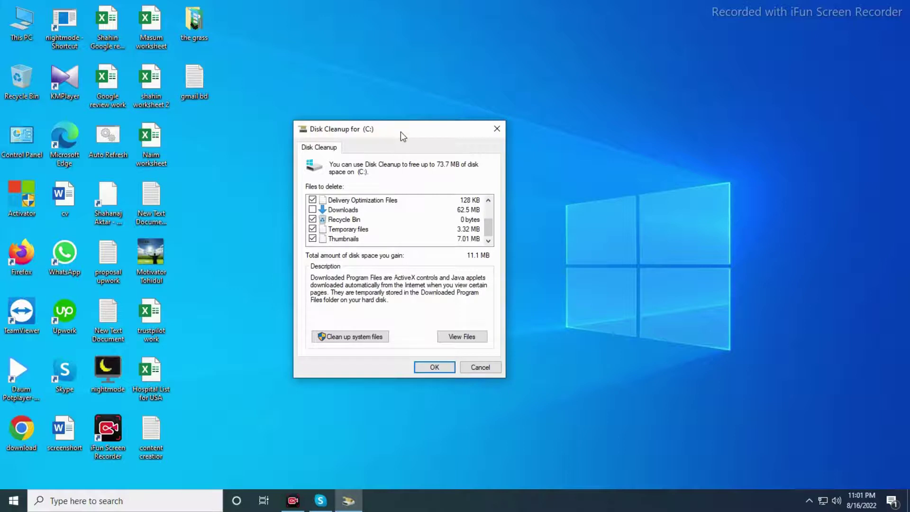
pyautogui.click(313, 209)
pyautogui.click(313, 210)
pyautogui.click(431, 369)
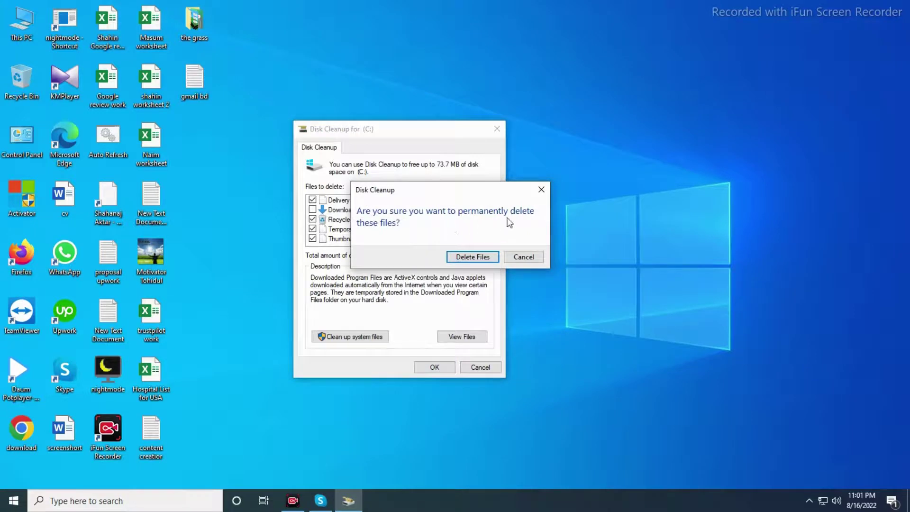
pyautogui.click(474, 258)
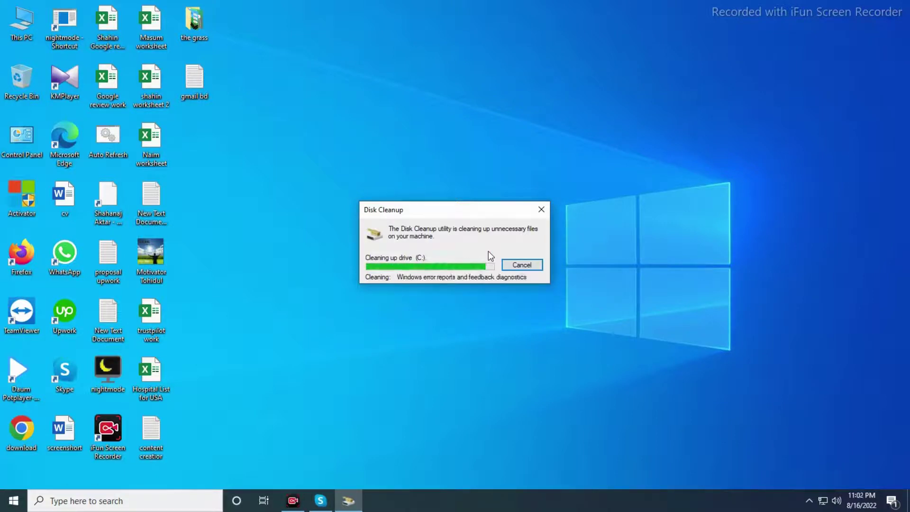
# Refresh the Windows desktop several times in a row
pyautogui.rightClick(317, 129)
pyautogui.click(334, 161)
pyautogui.rightClick(307, 117)
pyautogui.click(342, 150)
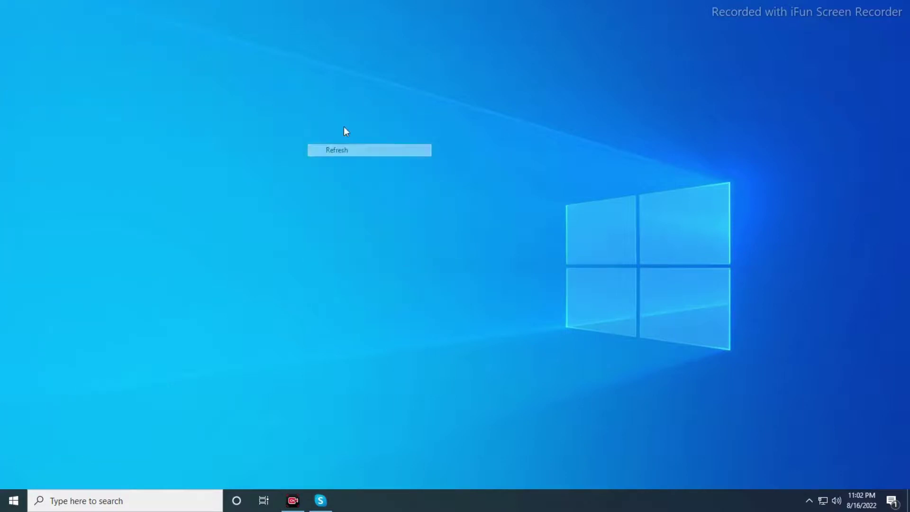
pyautogui.rightClick(358, 114)
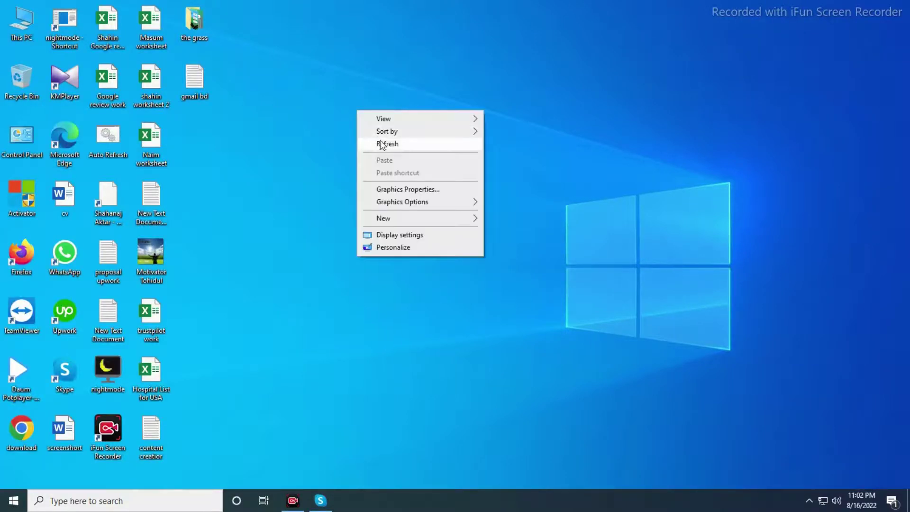
pyautogui.click(383, 143)
pyautogui.rightClick(375, 100)
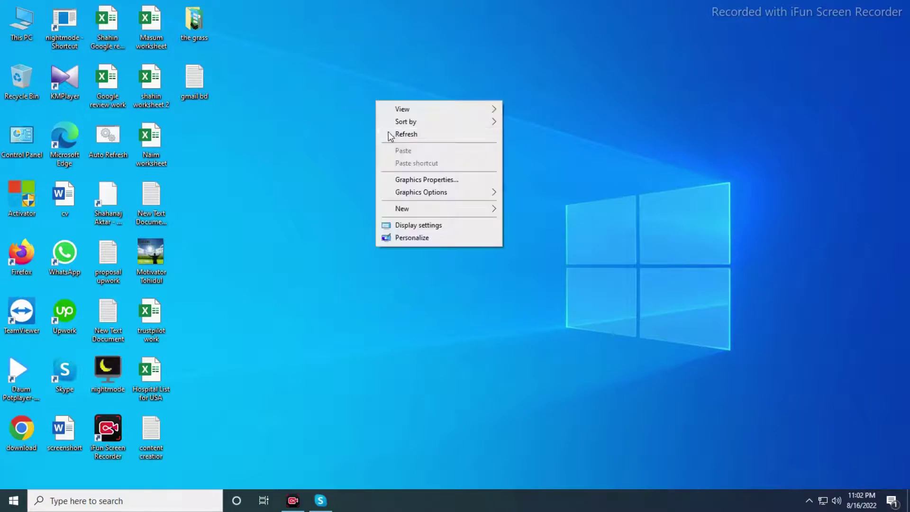
pyautogui.click(398, 134)
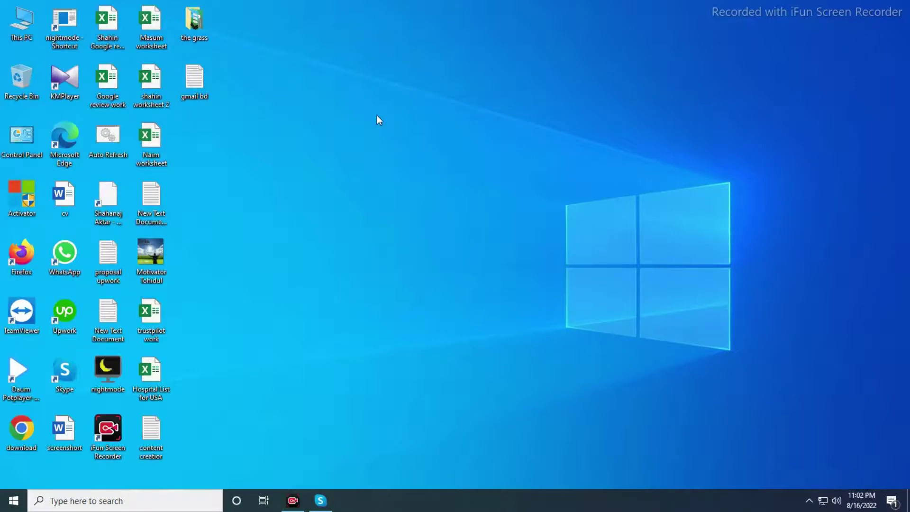
pyautogui.rightClick(377, 116)
pyautogui.click(409, 147)
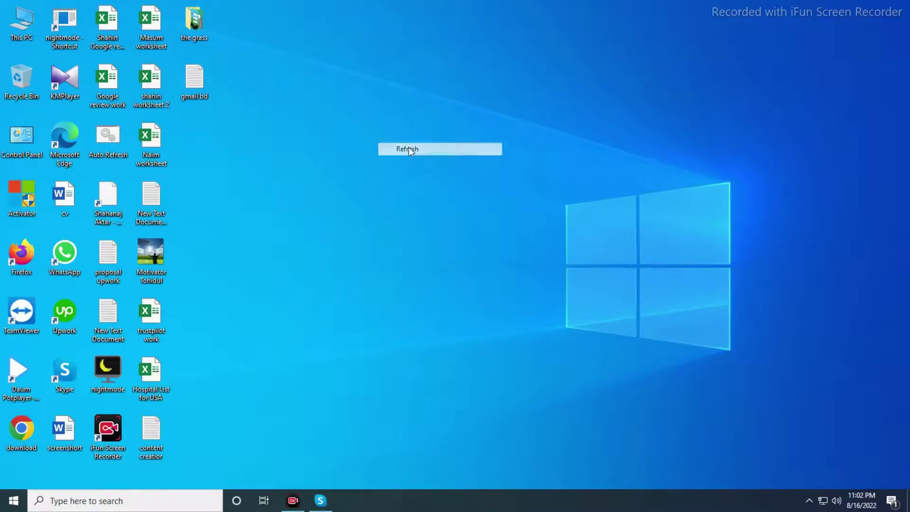
pyautogui.rightClick(394, 115)
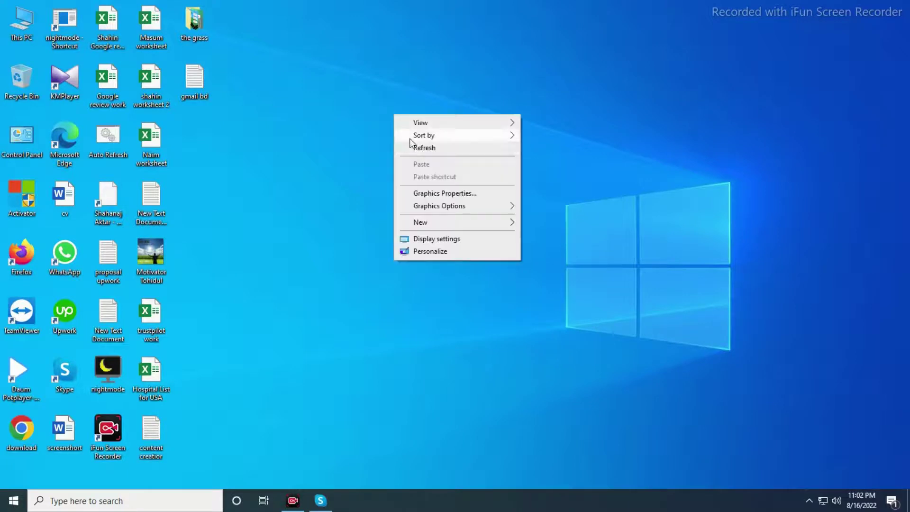
pyautogui.click(419, 148)
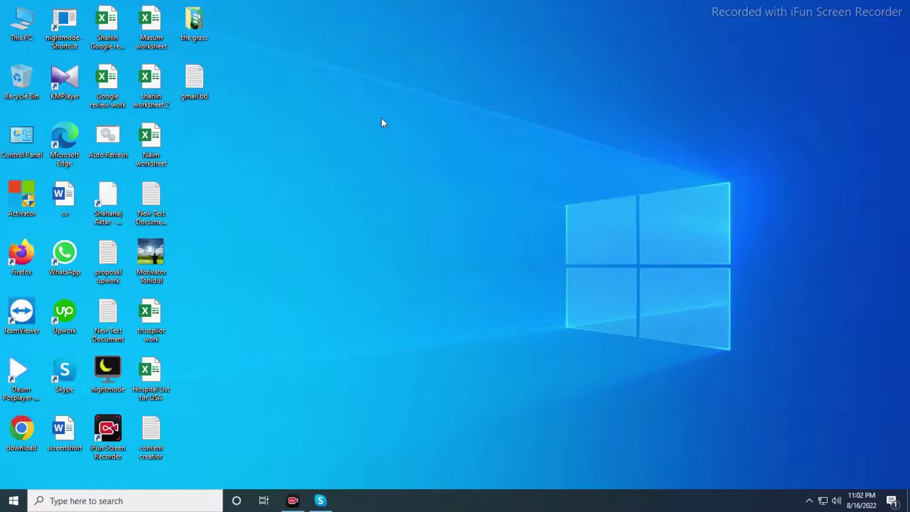
pyautogui.rightClick(381, 118)
pyautogui.click(409, 152)
pyautogui.rightClick(431, 136)
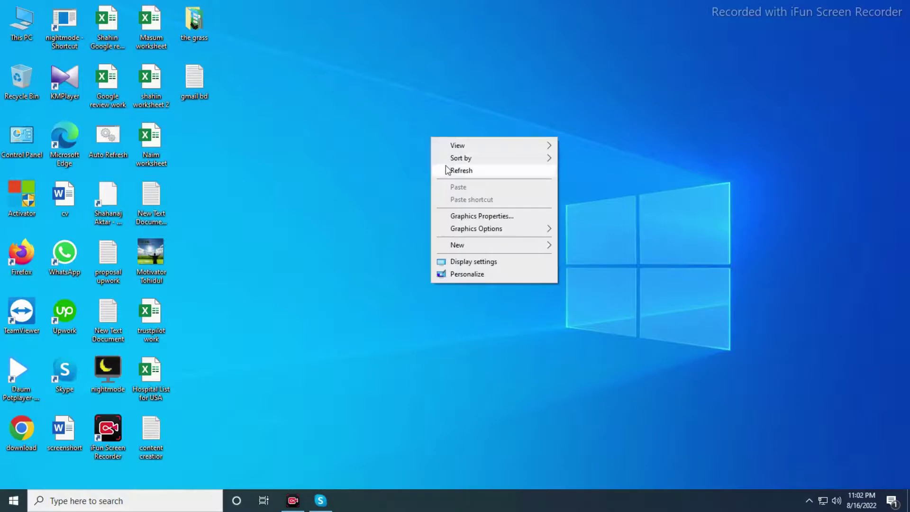
pyautogui.click(459, 171)
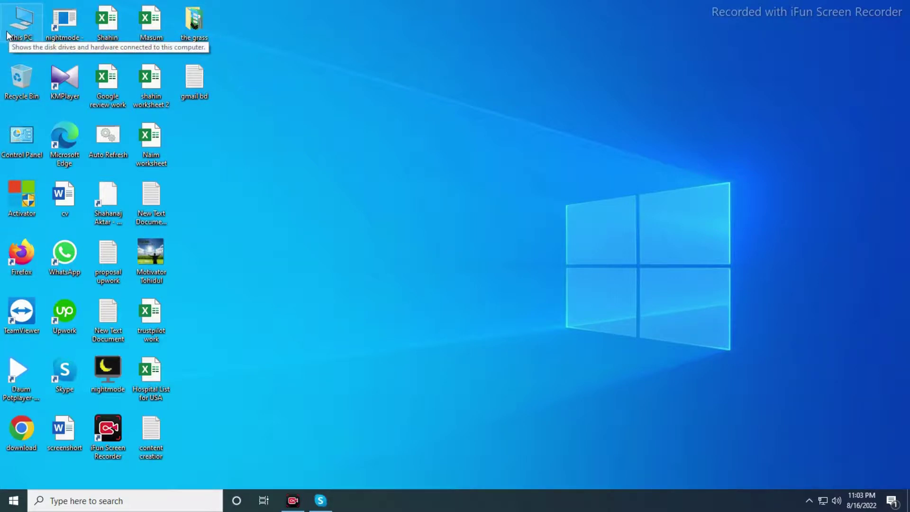
# Open Computer Management for This PC
pyautogui.rightClick(8, 36)
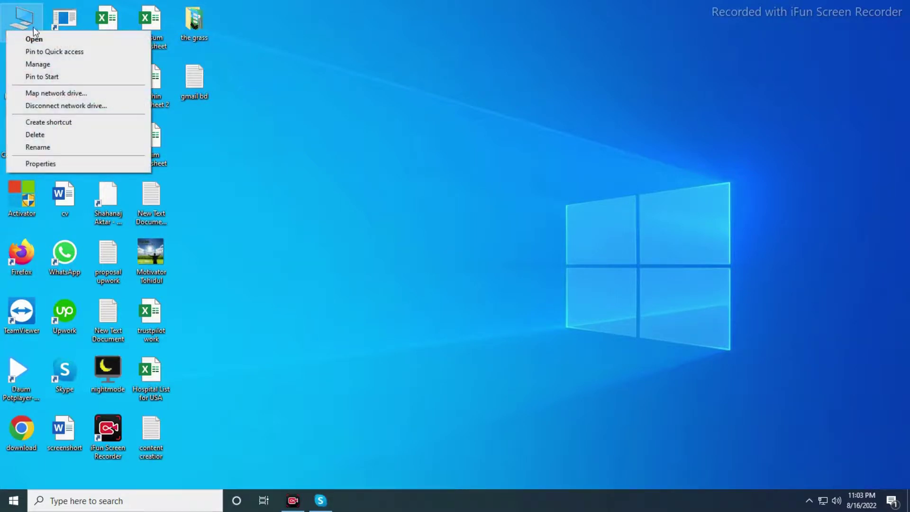
pyautogui.click(45, 65)
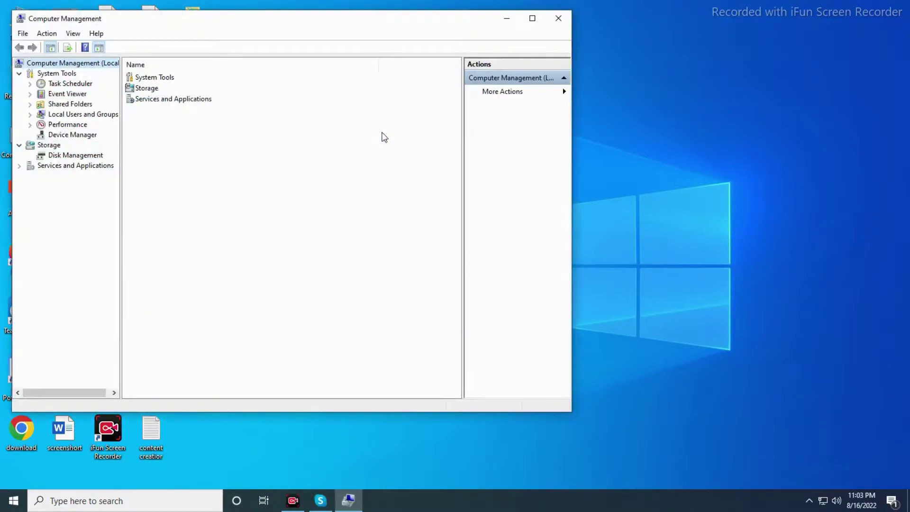
# Clear the Application log under Event Viewer's Windows Logs without saving its contents
pyautogui.doubleClick(66, 94)
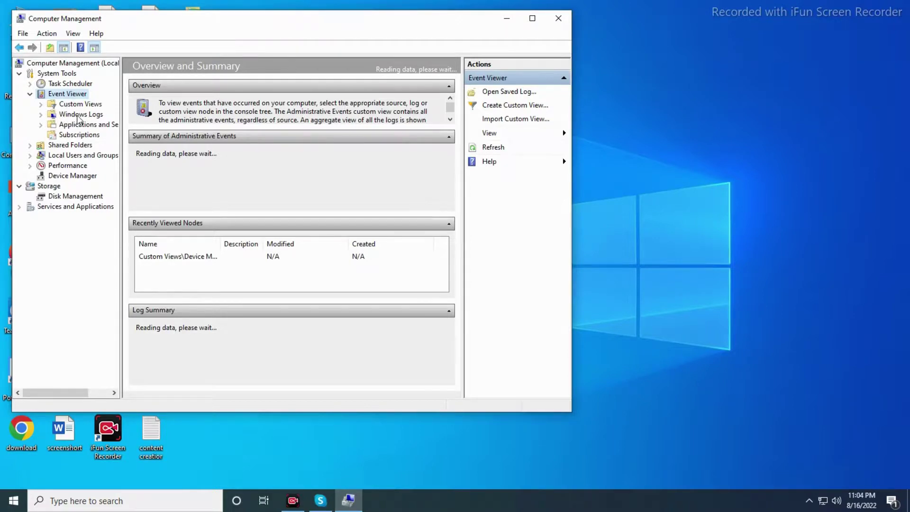
pyautogui.click(81, 115)
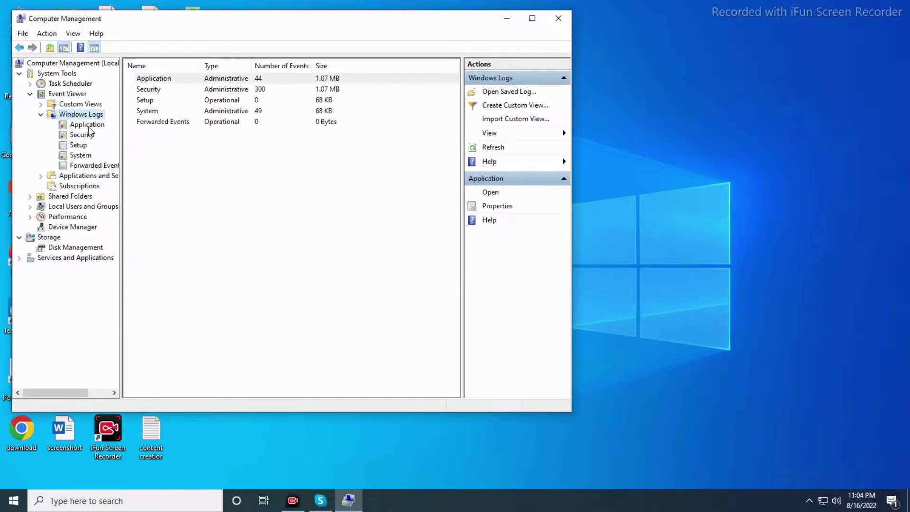
pyautogui.click(88, 125)
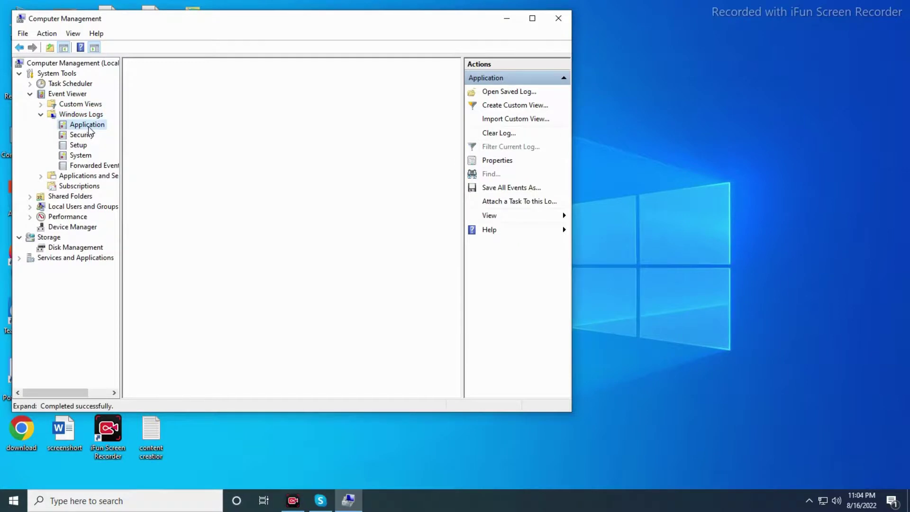
pyautogui.rightClick(89, 128)
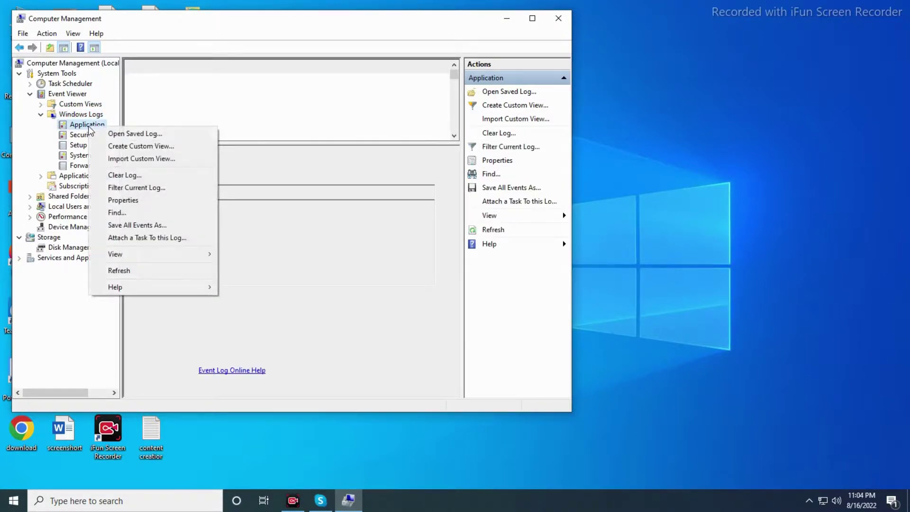
pyautogui.click(147, 179)
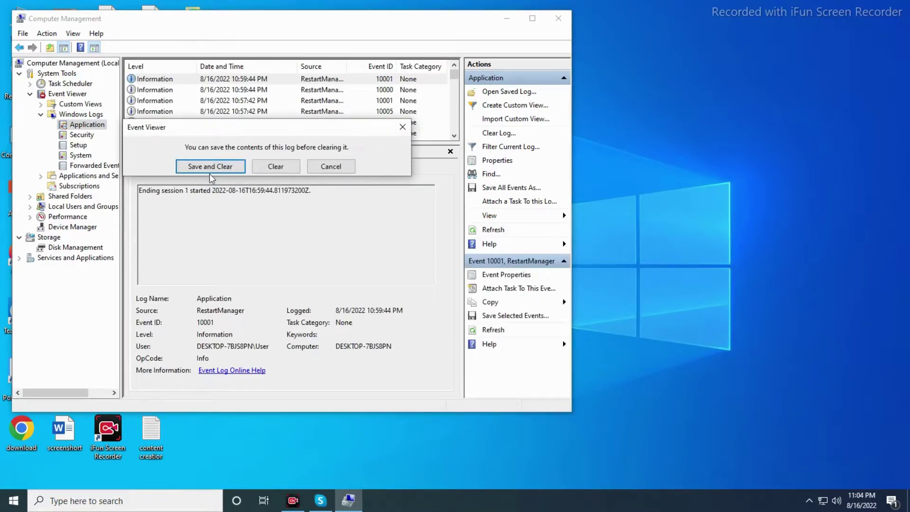
pyautogui.click(273, 169)
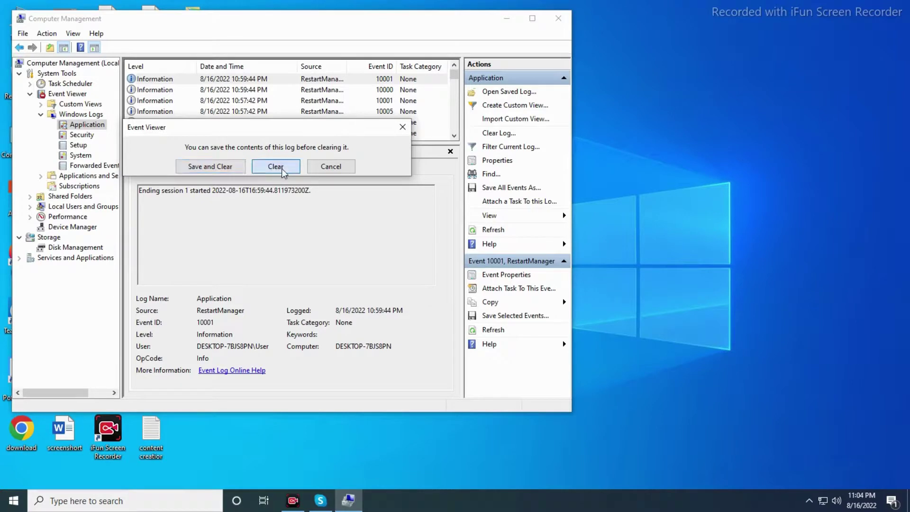
# Dismiss the snap-in prompt without ending the snap-in and clear the Security log without saving its contents
pyautogui.click(81, 137)
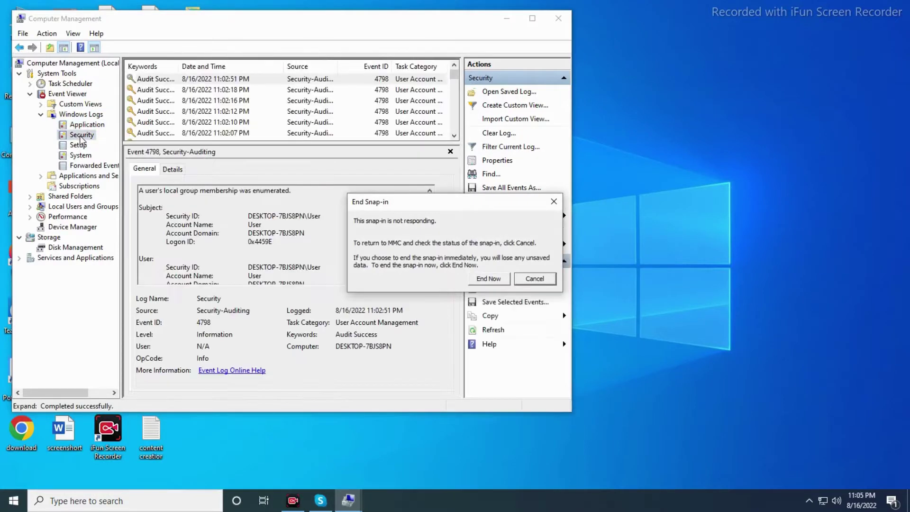
pyautogui.click(554, 201)
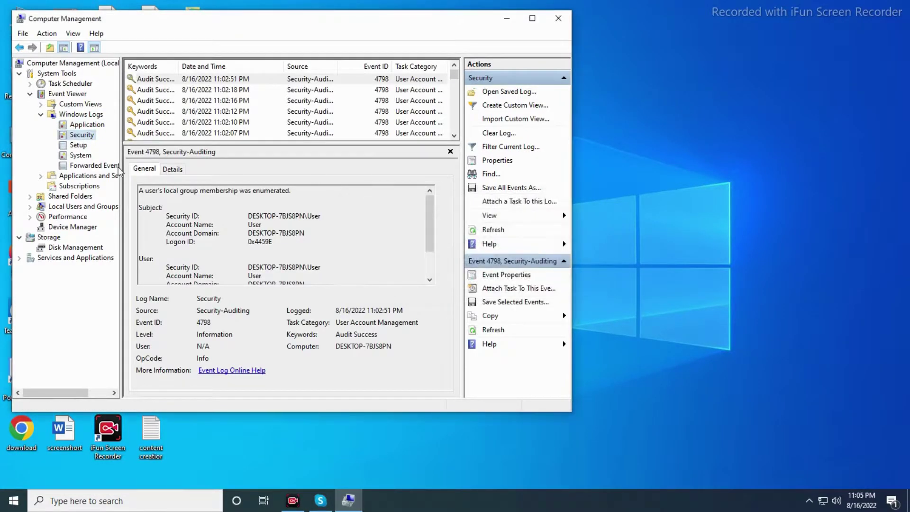
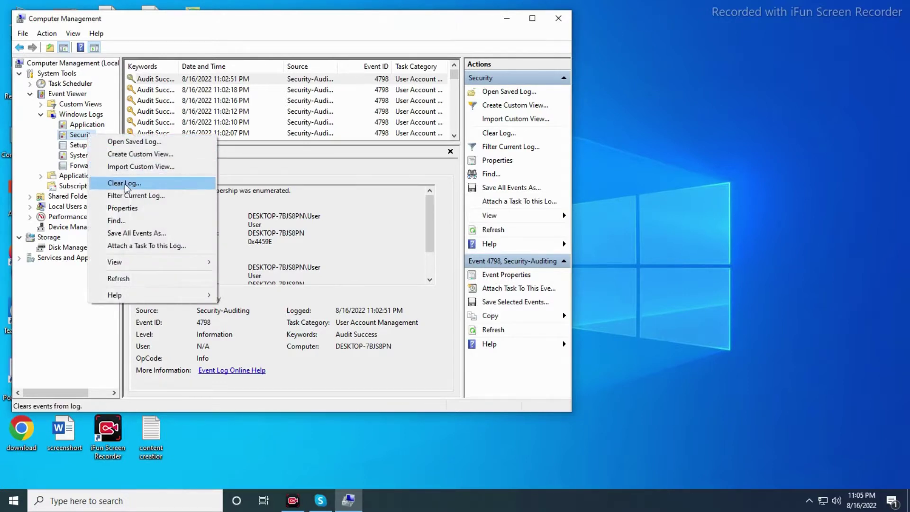
pyautogui.click(126, 184)
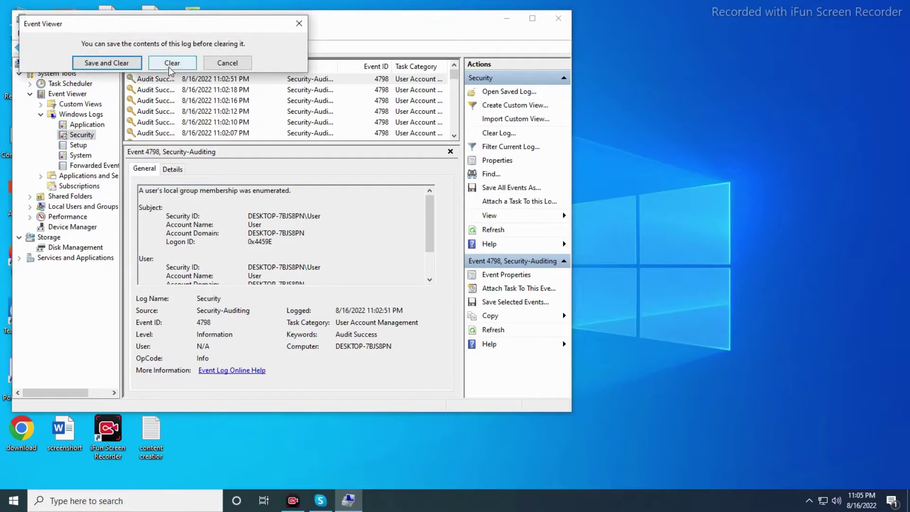
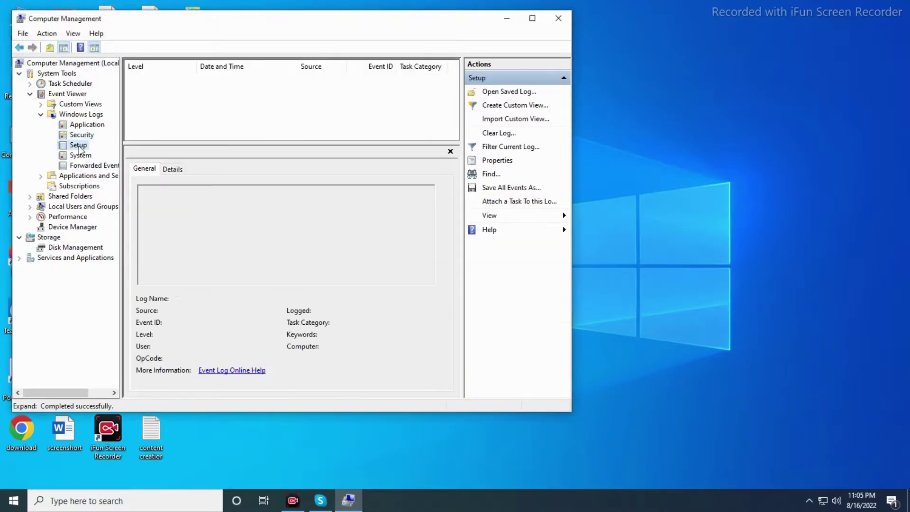
# Clear the Setup log under Windows Logs without saving its contents
pyautogui.rightClick(80, 150)
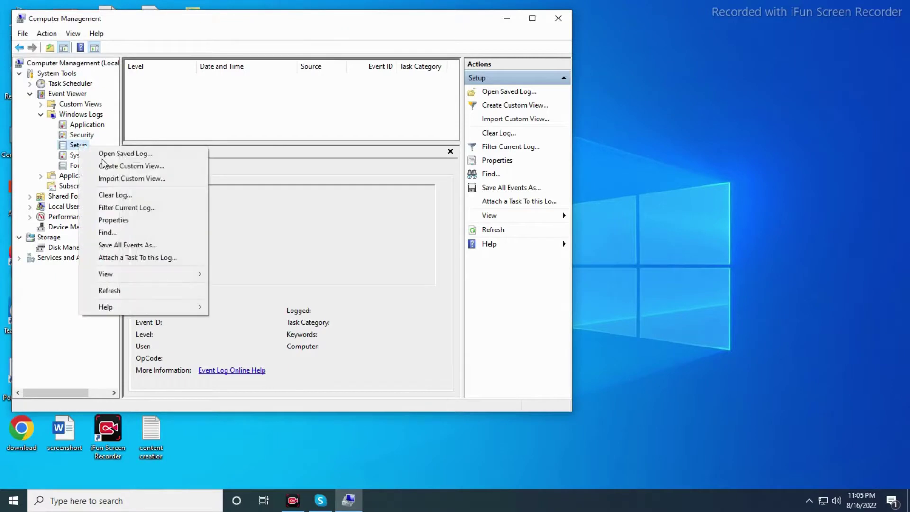
pyautogui.click(111, 194)
pyautogui.click(188, 79)
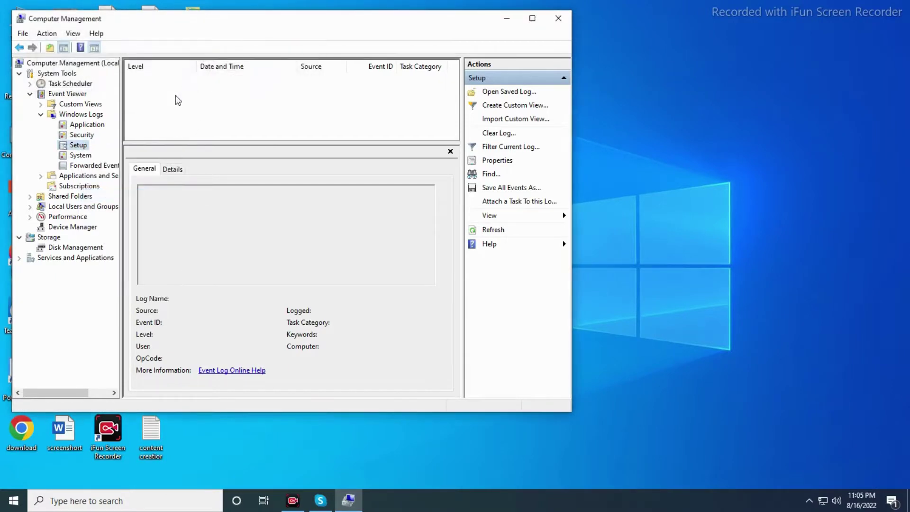
# Clear the System log under Windows Logs without saving its contents
pyautogui.click(72, 157)
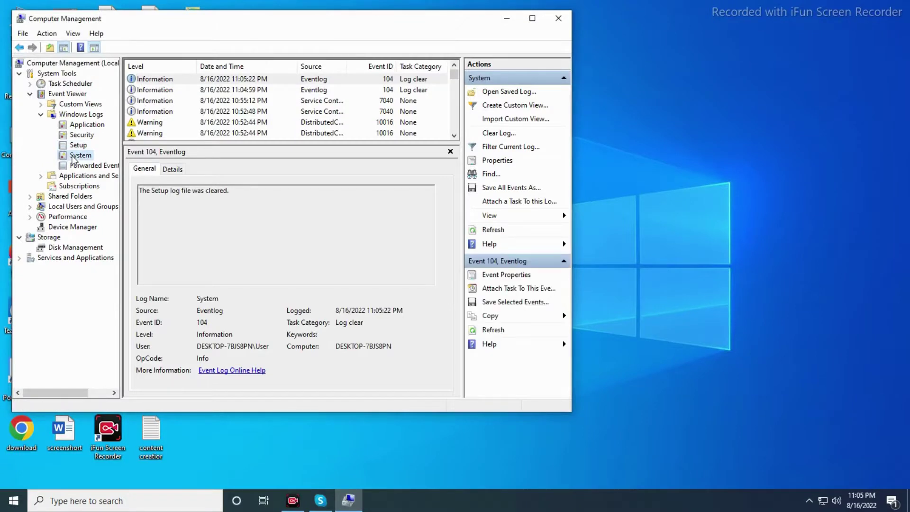
pyautogui.rightClick(74, 158)
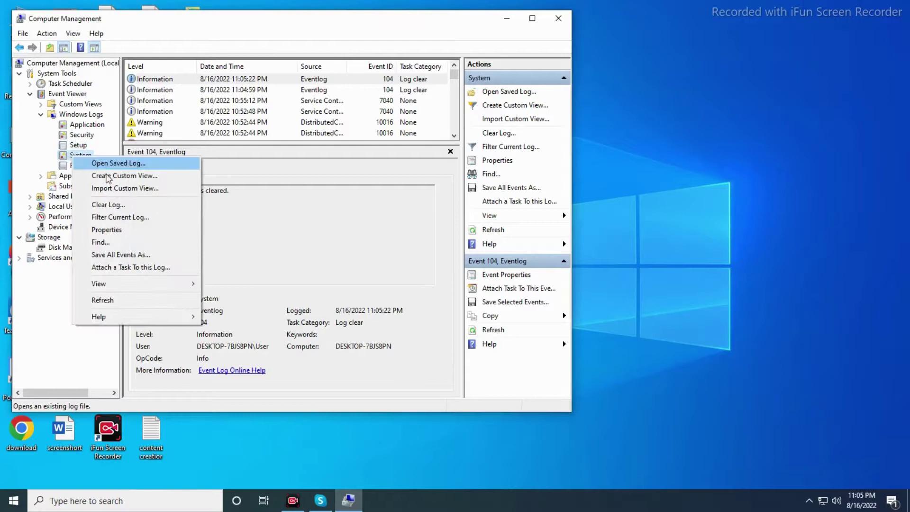
pyautogui.click(113, 206)
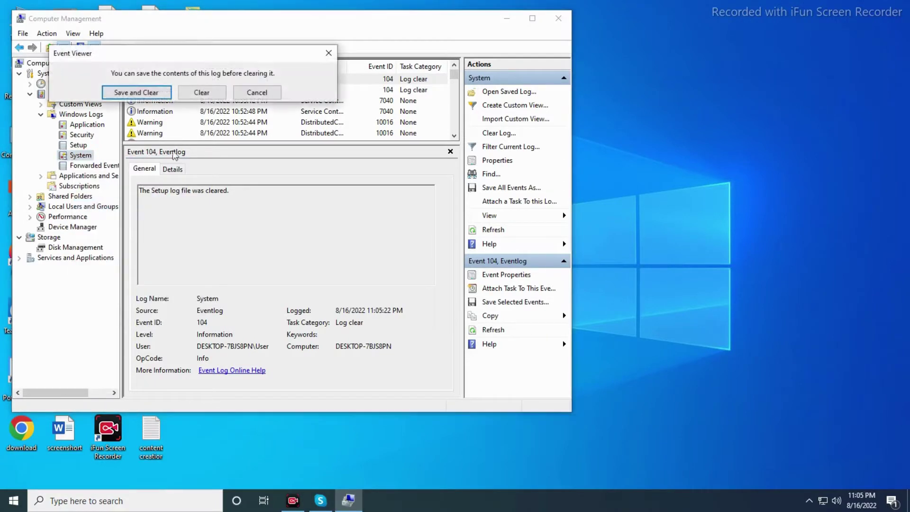
pyautogui.click(202, 94)
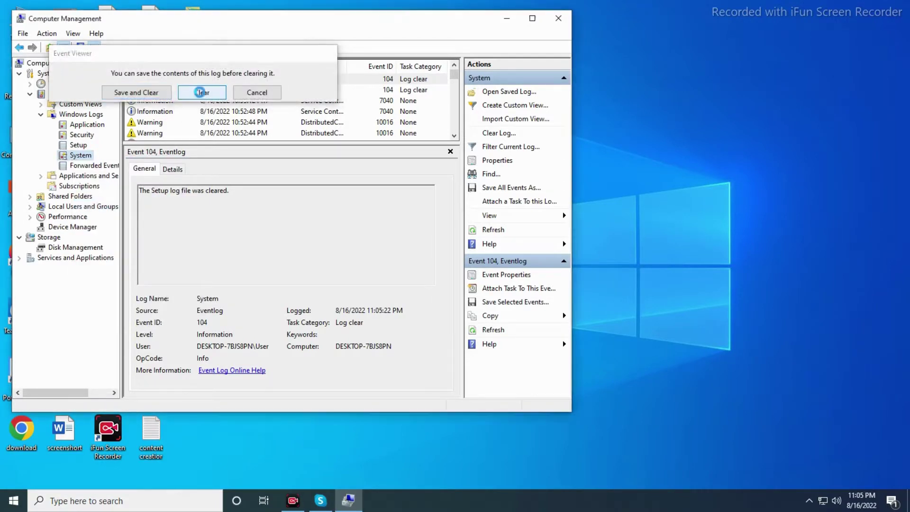
# Clear the Forwarded Events log without saving its contents and close Computer Management
pyautogui.click(96, 167)
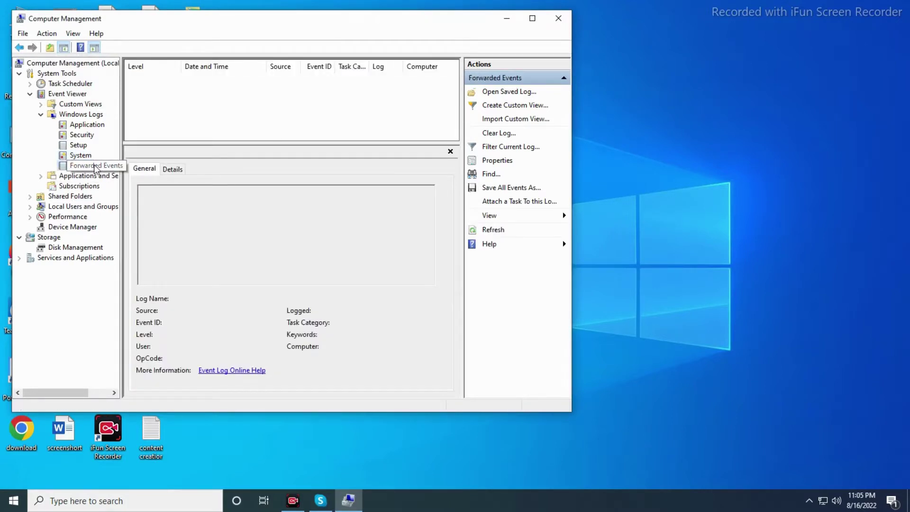
pyautogui.rightClick(97, 167)
pyautogui.click(126, 214)
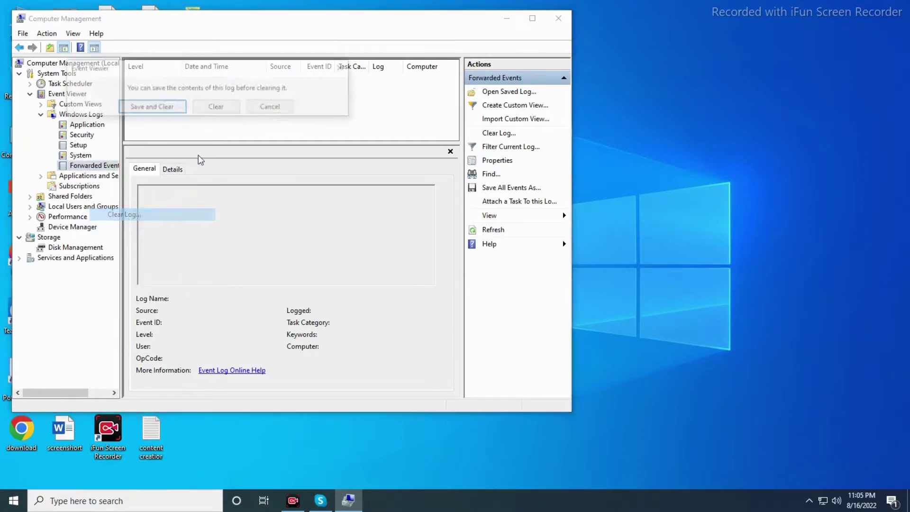
pyautogui.click(216, 107)
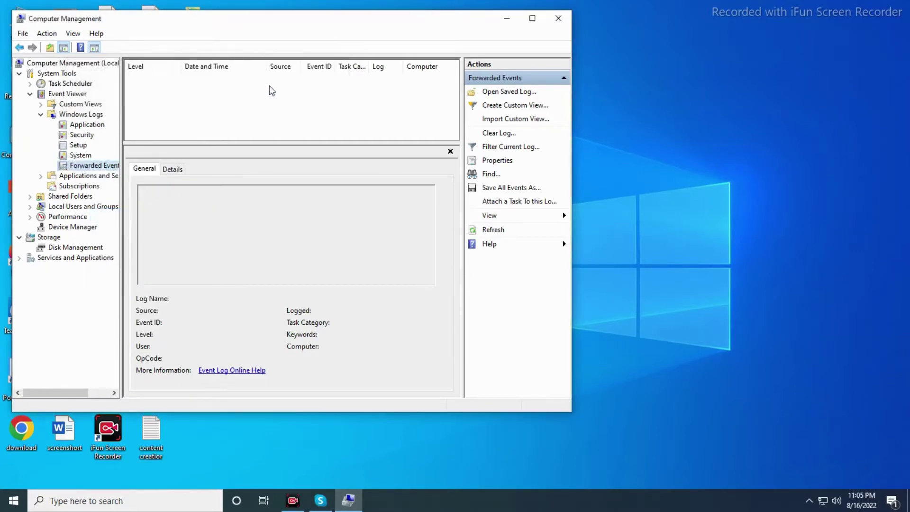
pyautogui.click(559, 20)
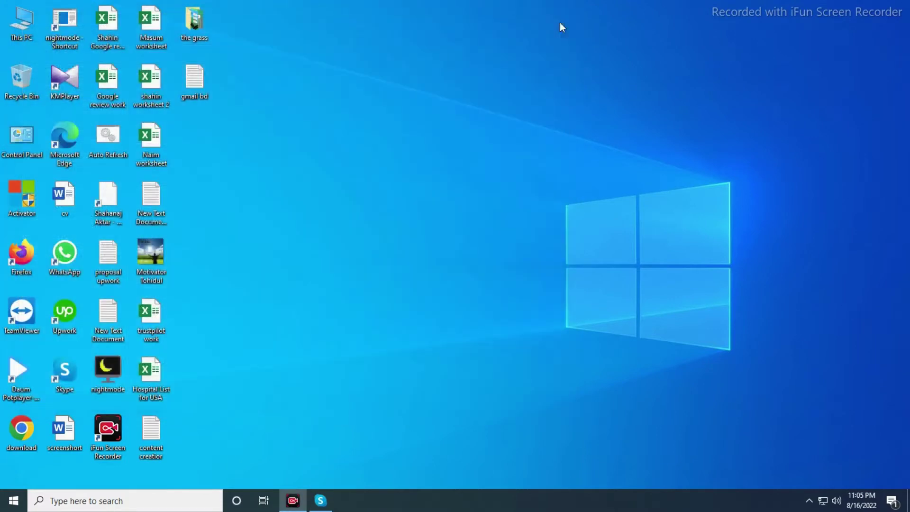